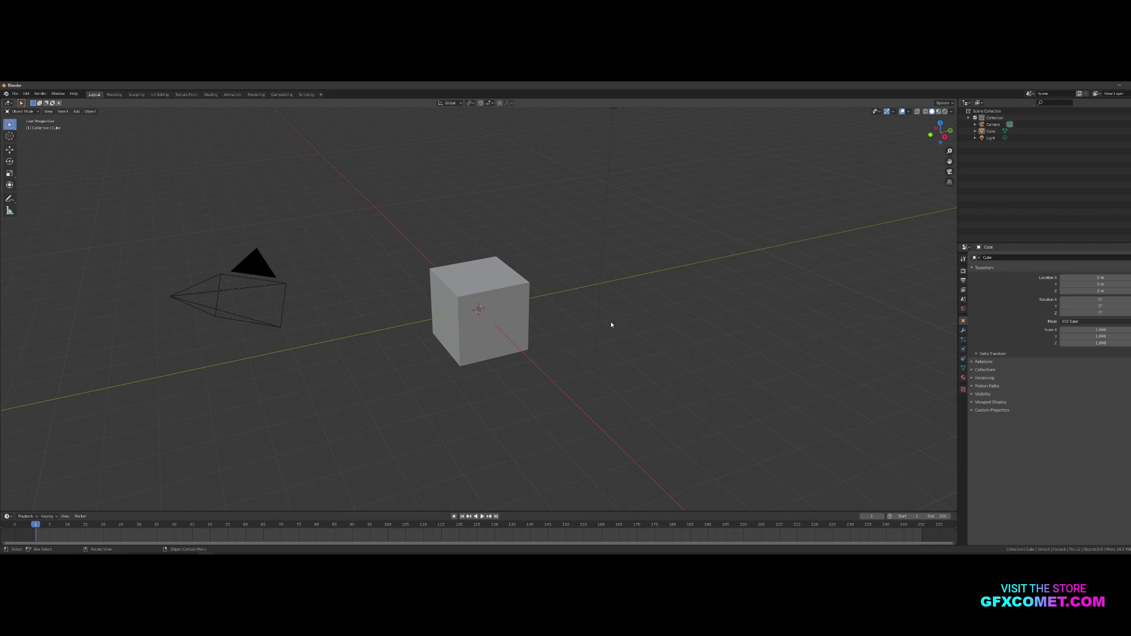
Step: Examine the default cube and its surrounding scene from several angles and distances
middle_click_drag(601, 292, 464, 294)
scroll(508, 328, "down", 5)
scroll(495, 328, "up", 8)
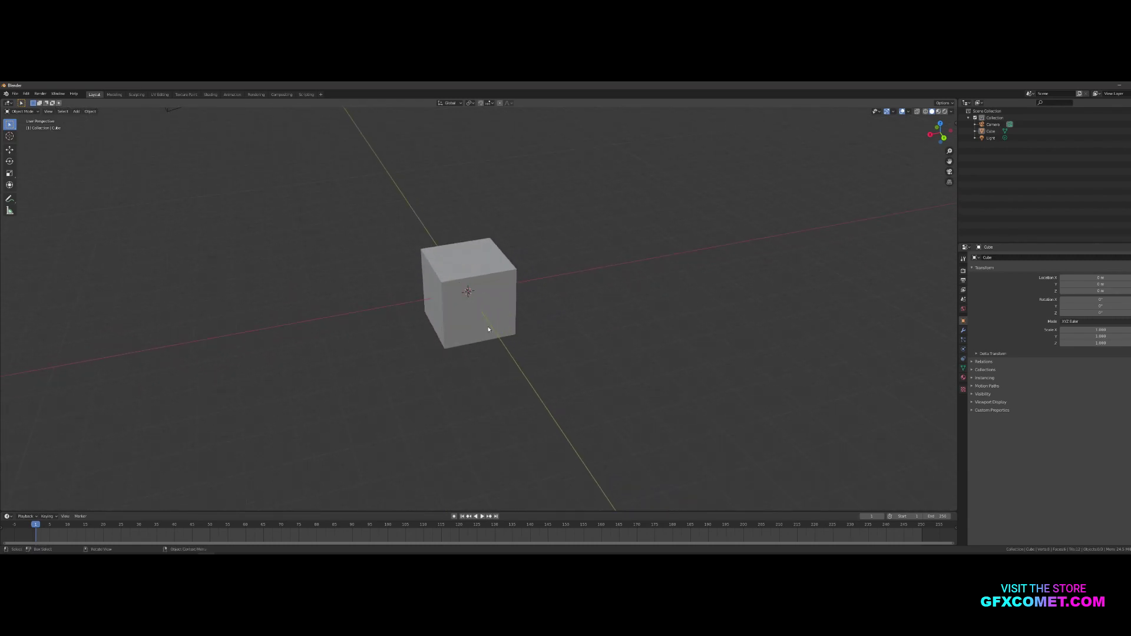
scroll(487, 327, "down", 6)
scroll(496, 315, "up", 5)
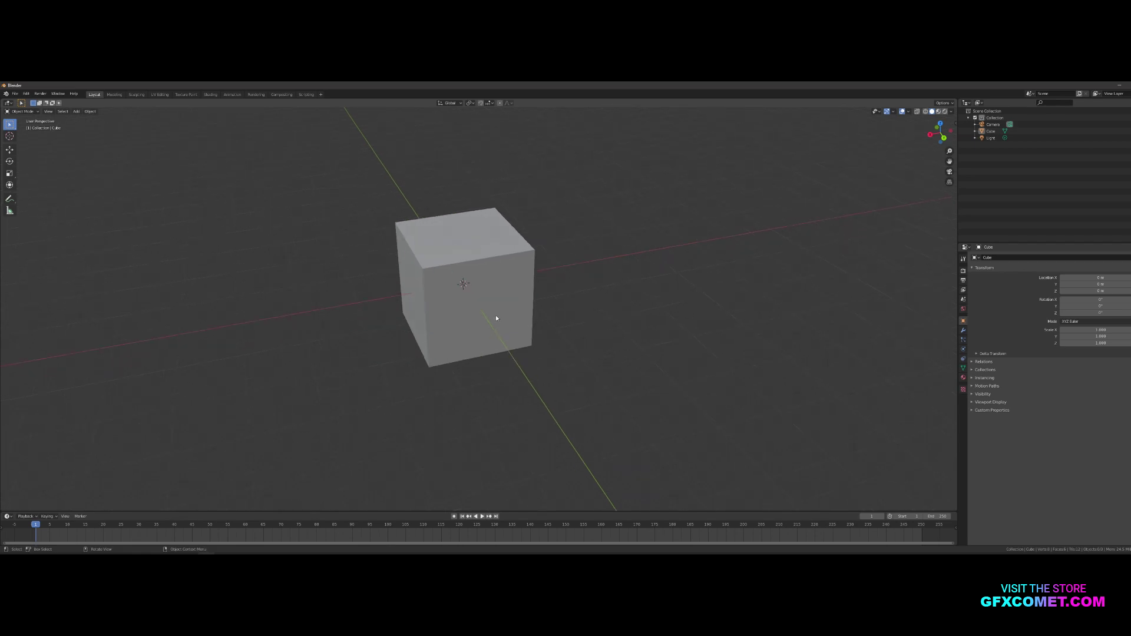
scroll(496, 318, "down", 6)
middle_click_drag(323, 374, 356, 375)
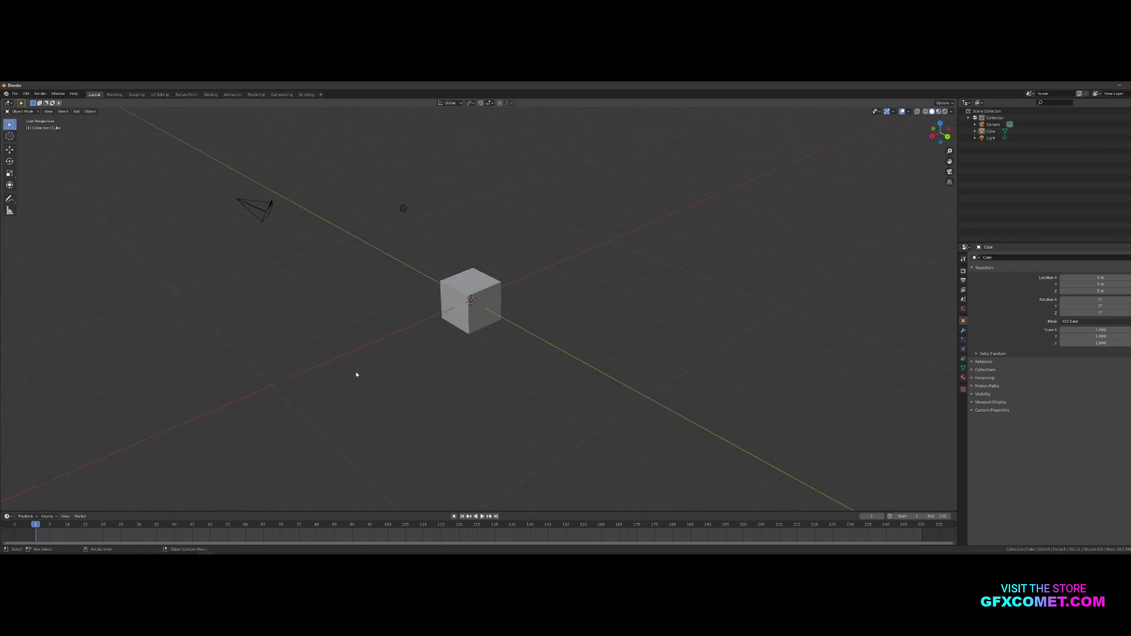
scroll(495, 310, "up", 5)
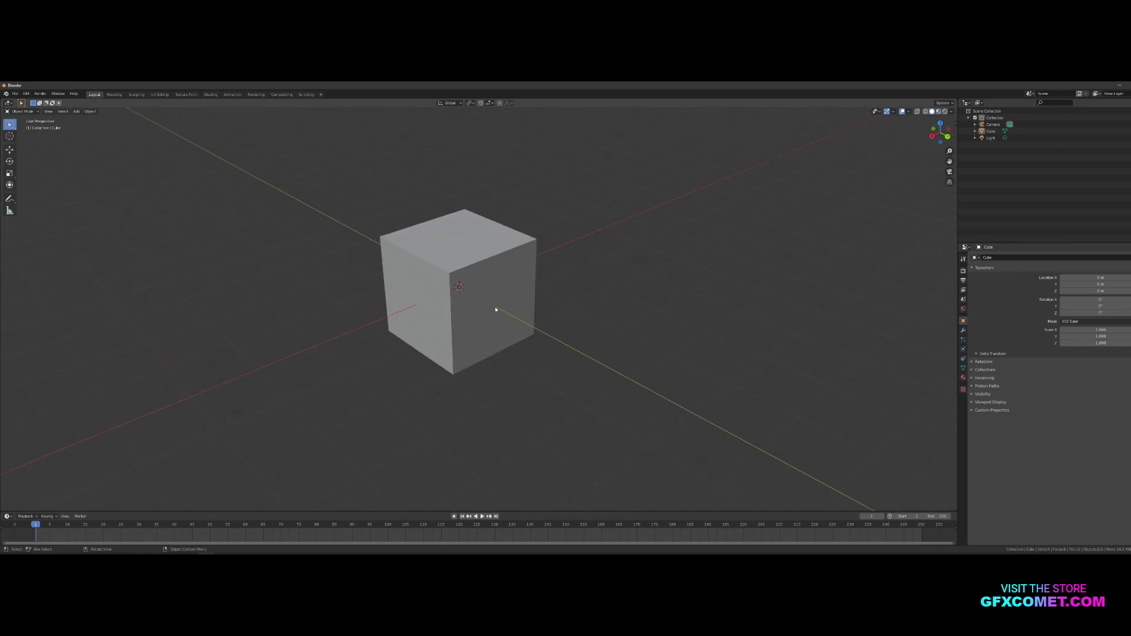
middle_click_drag(505, 325, 613, 318)
scroll(524, 322, "down", 3)
scroll(525, 323, "up", 2)
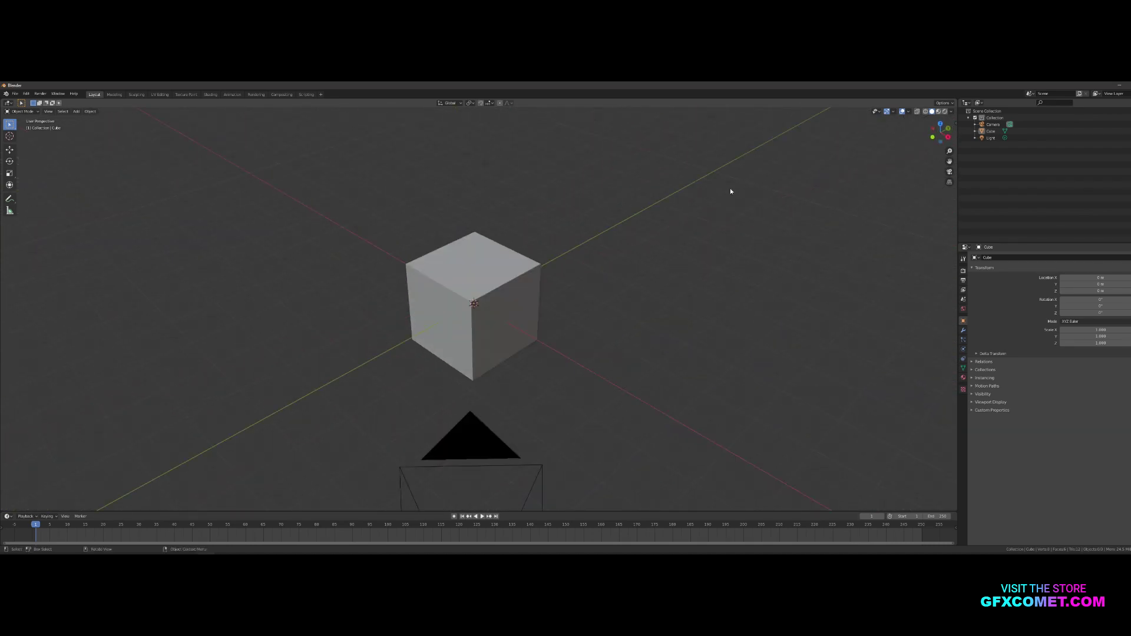
Step: Select the camera, the cube and the light in turn from the scene collection
left_click(993, 125)
left_click(593, 252)
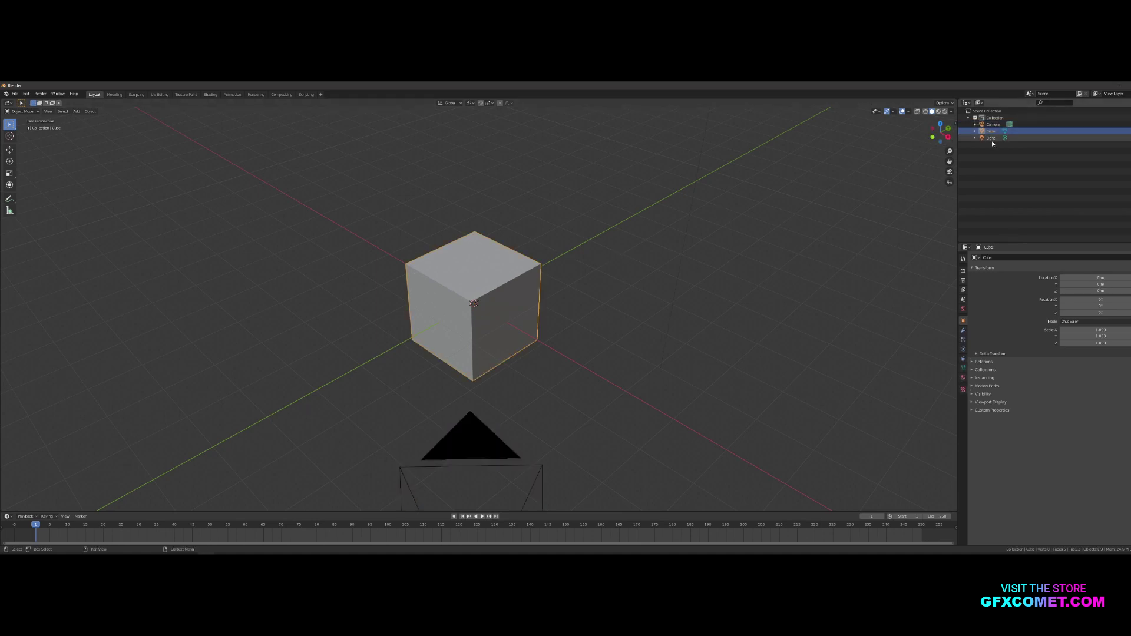
left_click(992, 139)
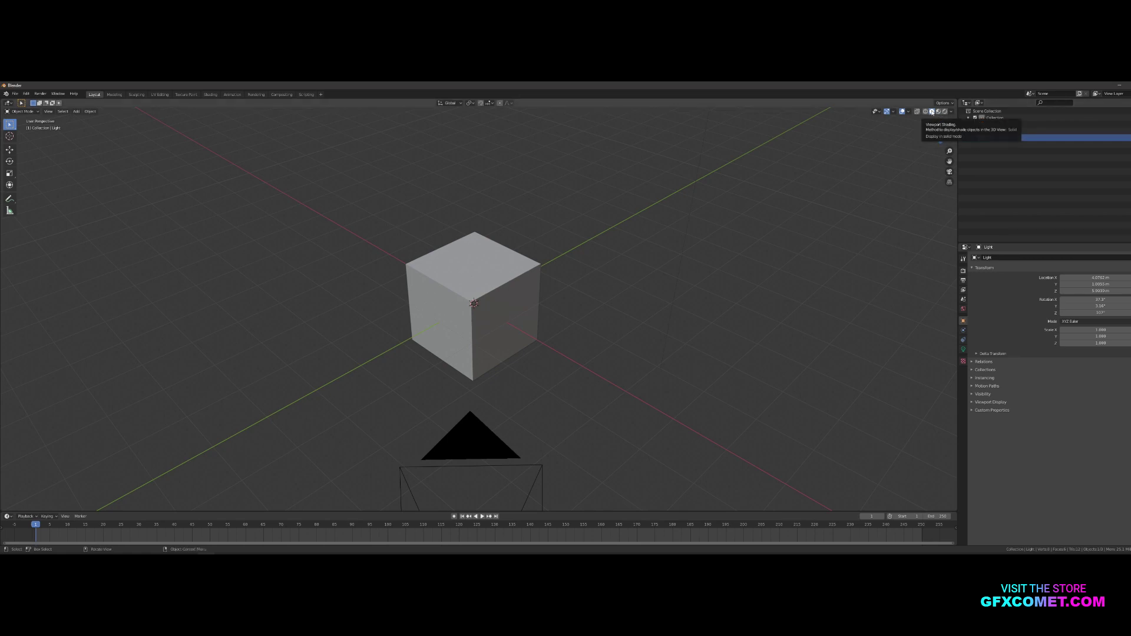
Step: Preview the cube in Material Preview and Rendered viewport shading, inspecting how the light falls on it
mouse_move(583, 248)
middle_mouse_down()
mouse_move(581, 259)
mouse_move(580, 243)
middle_mouse_up()
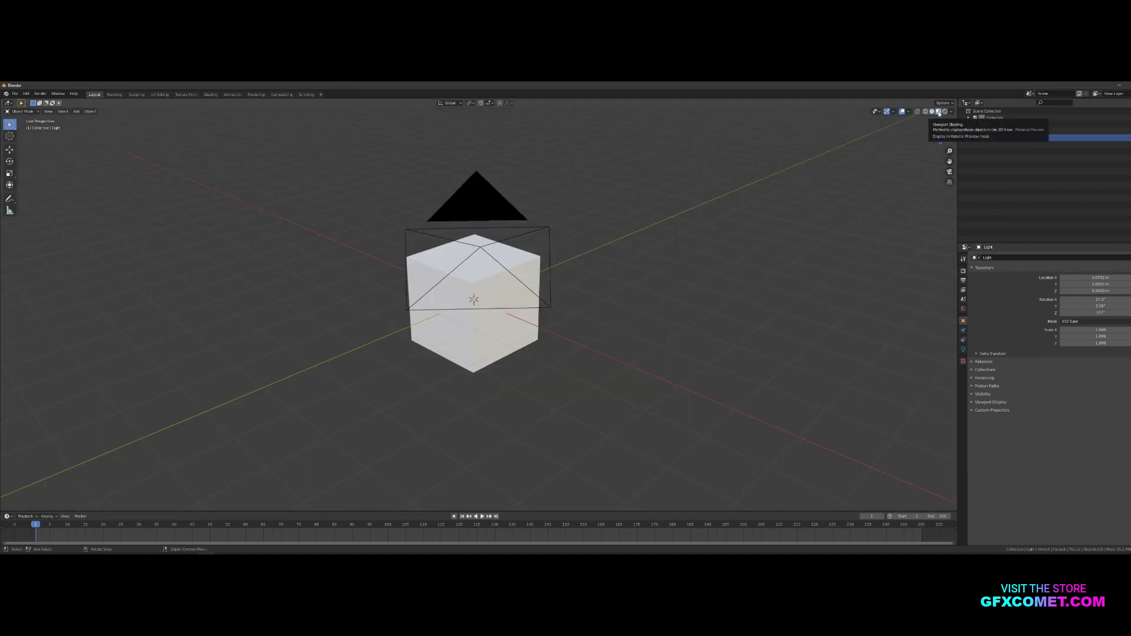
mouse_move(493, 299)
middle_mouse_down()
mouse_move(523, 307)
mouse_move(492, 317)
middle_mouse_up()
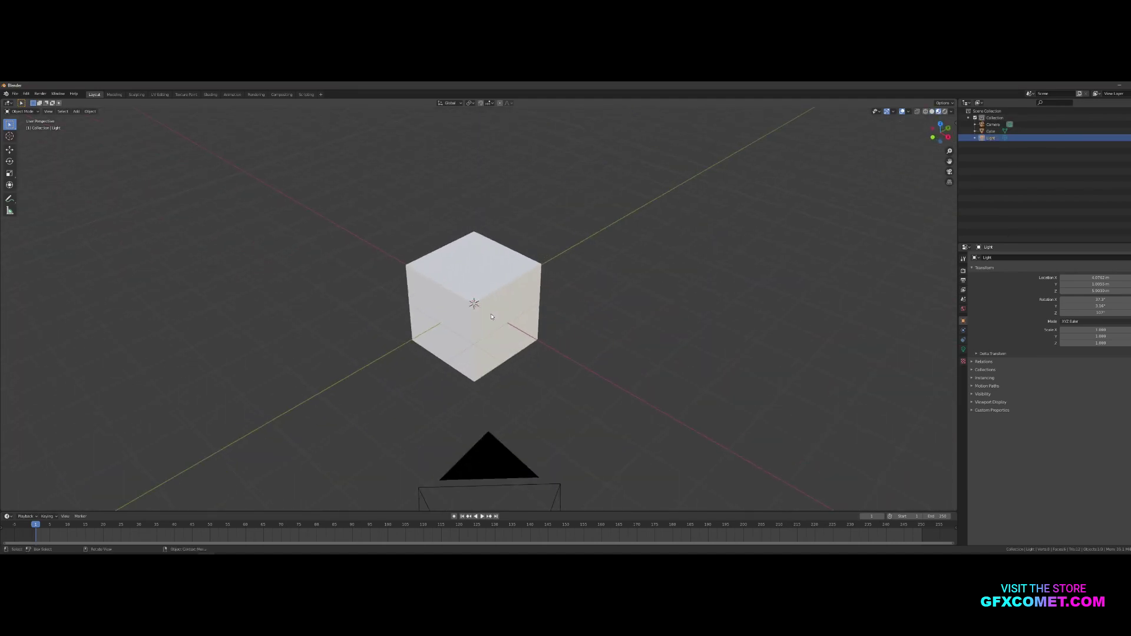
left_click(944, 111)
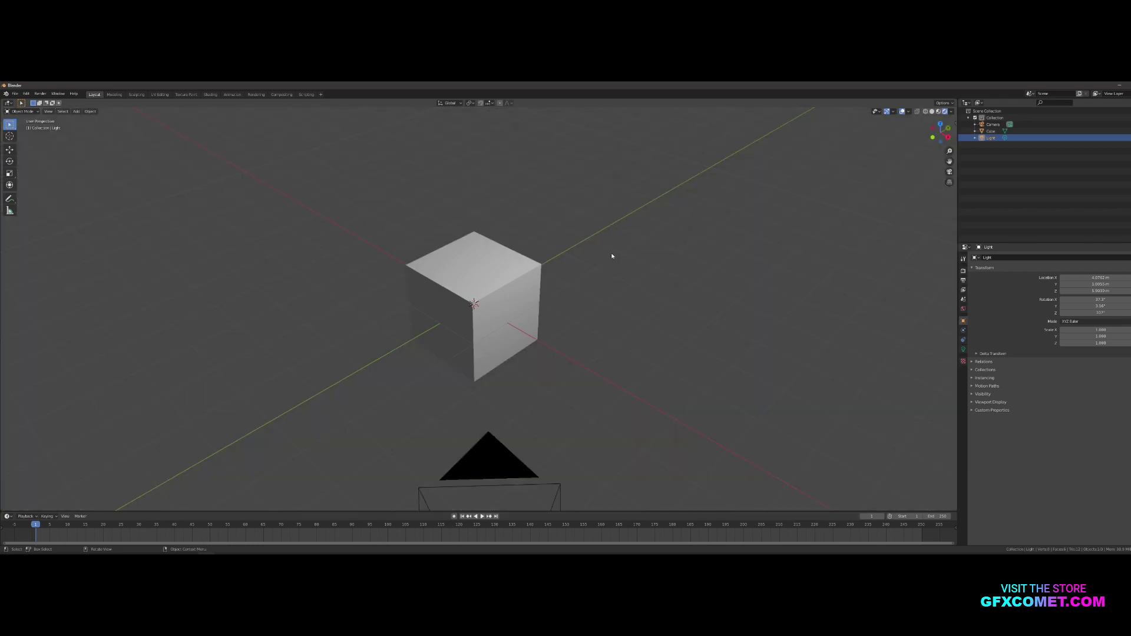
mouse_move(611, 253)
middle_mouse_down()
mouse_move(537, 289)
mouse_move(559, 294)
middle_mouse_up()
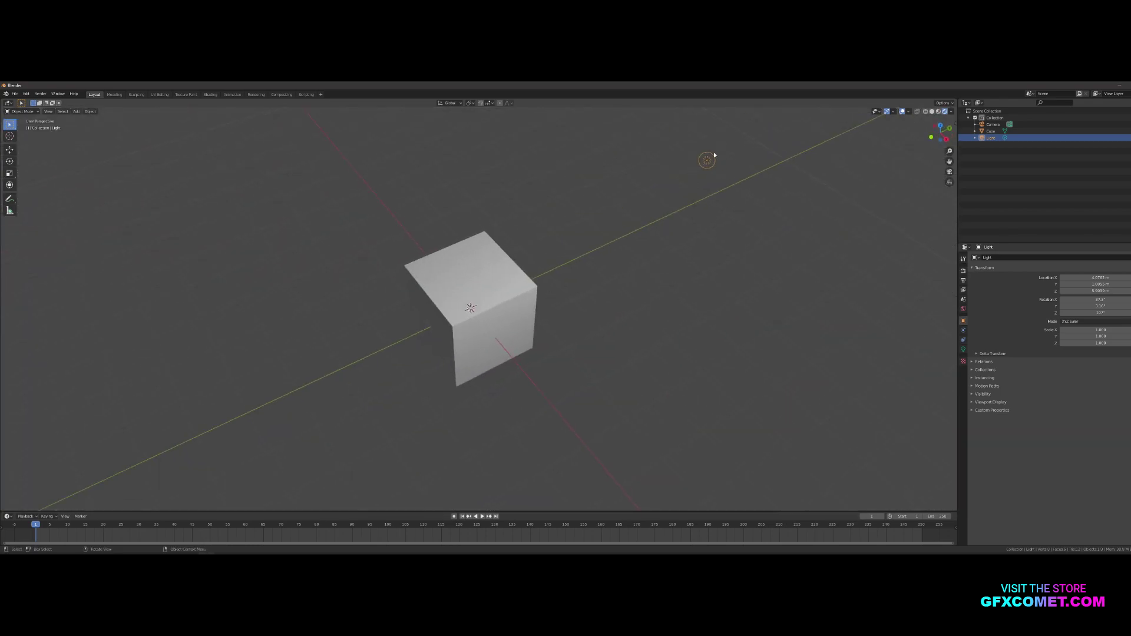
scroll(527, 318, "down", 2)
middle_click_drag(504, 330, 529, 311)
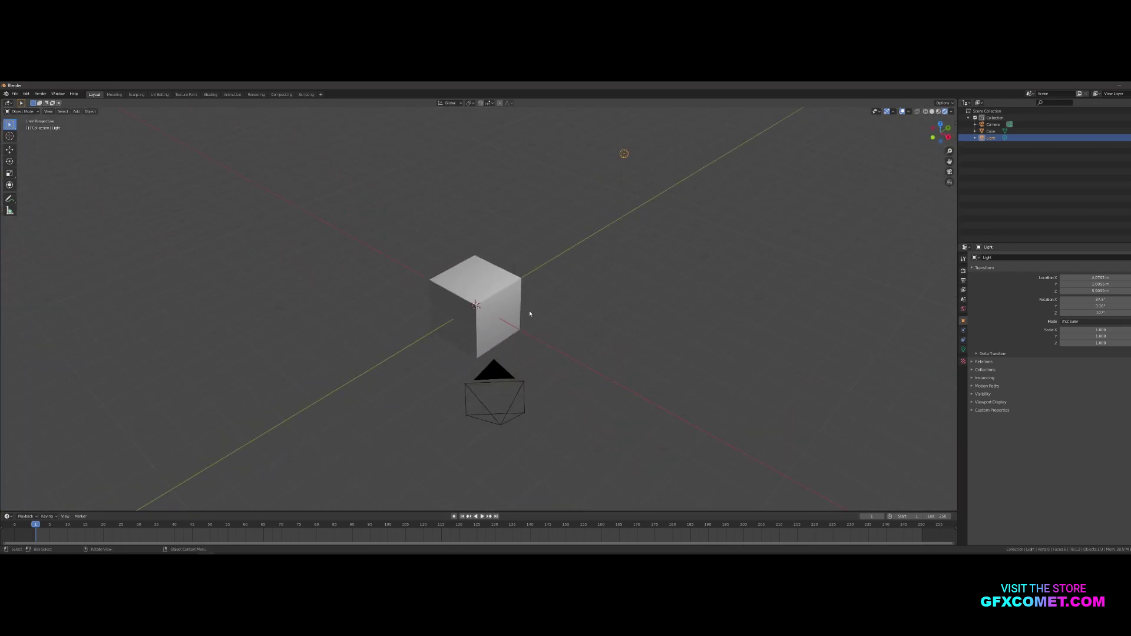
scroll(526, 316, "up", 4)
Step: Show the cube in Wireframe shading briefly and set the viewport shading back to Rendered
left_click(926, 112)
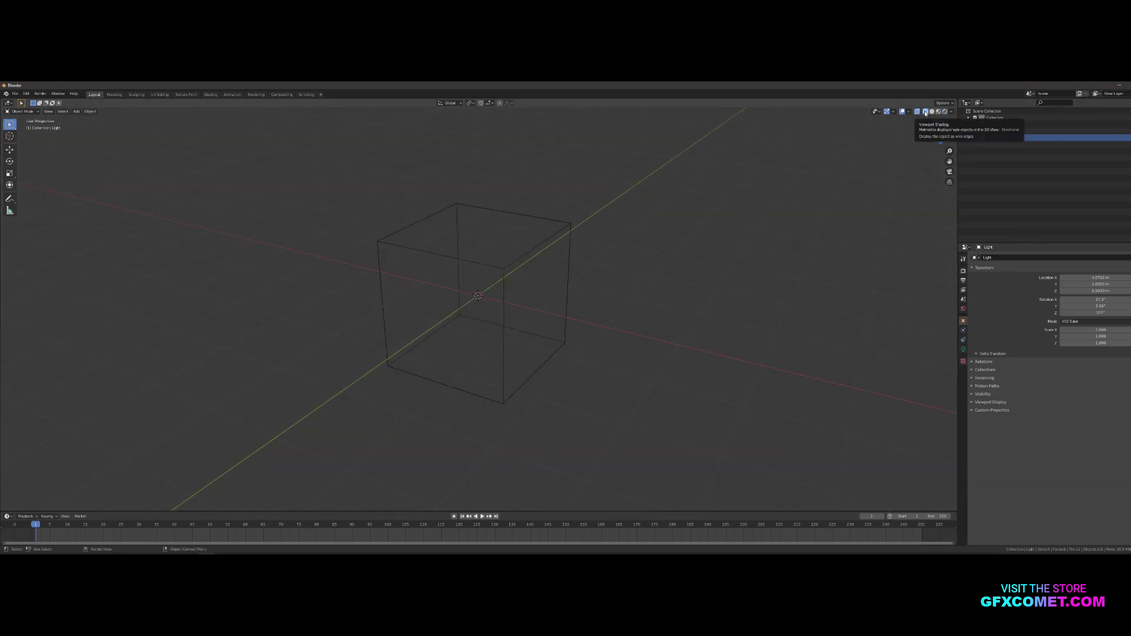
middle_click_drag(543, 257, 929, 174)
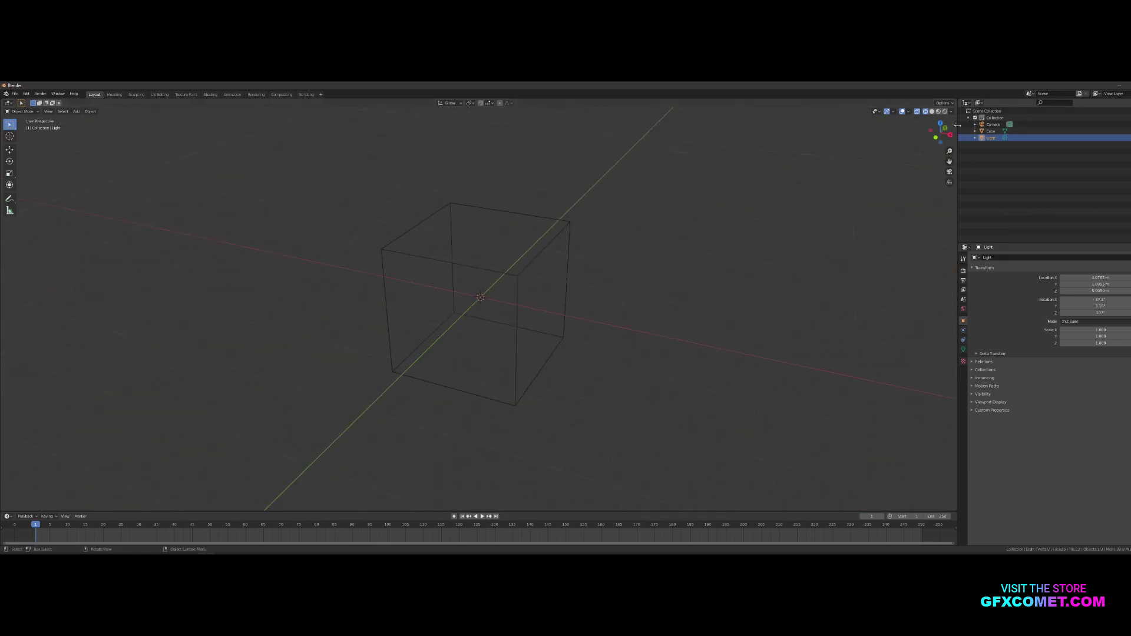
left_click(931, 111)
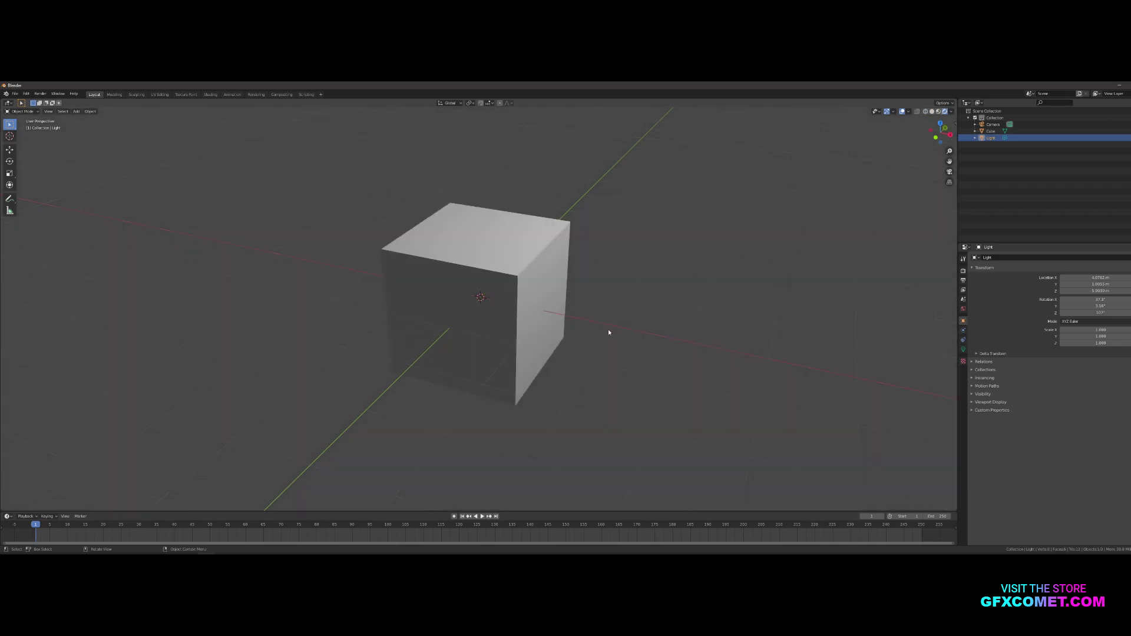
middle_click_drag(609, 333, 838, 273)
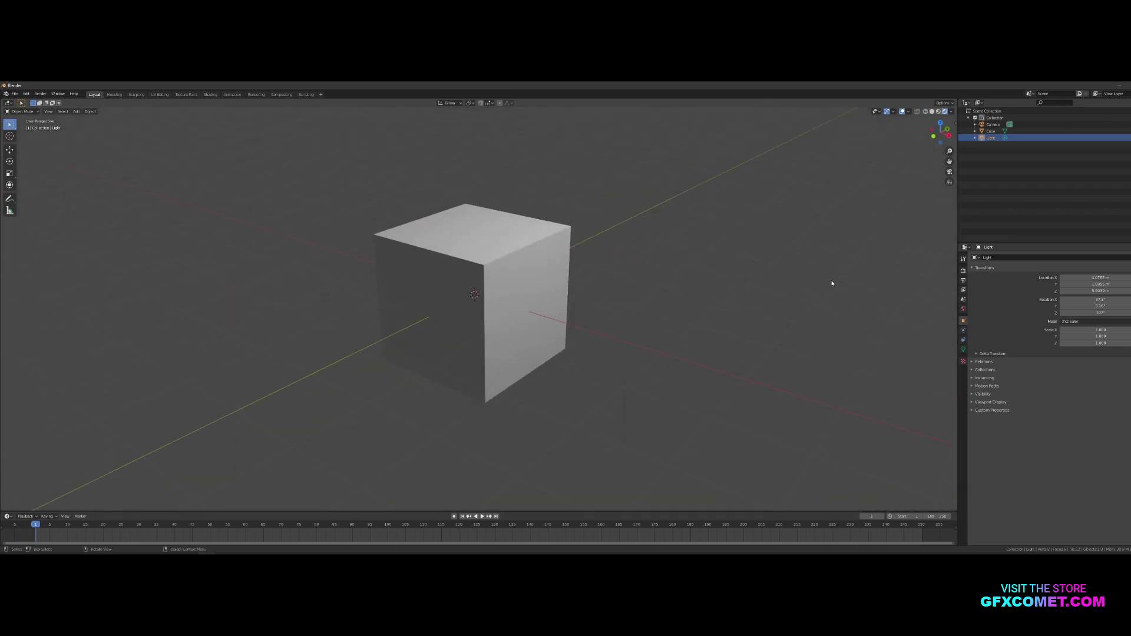
scroll(755, 422, "down", 4)
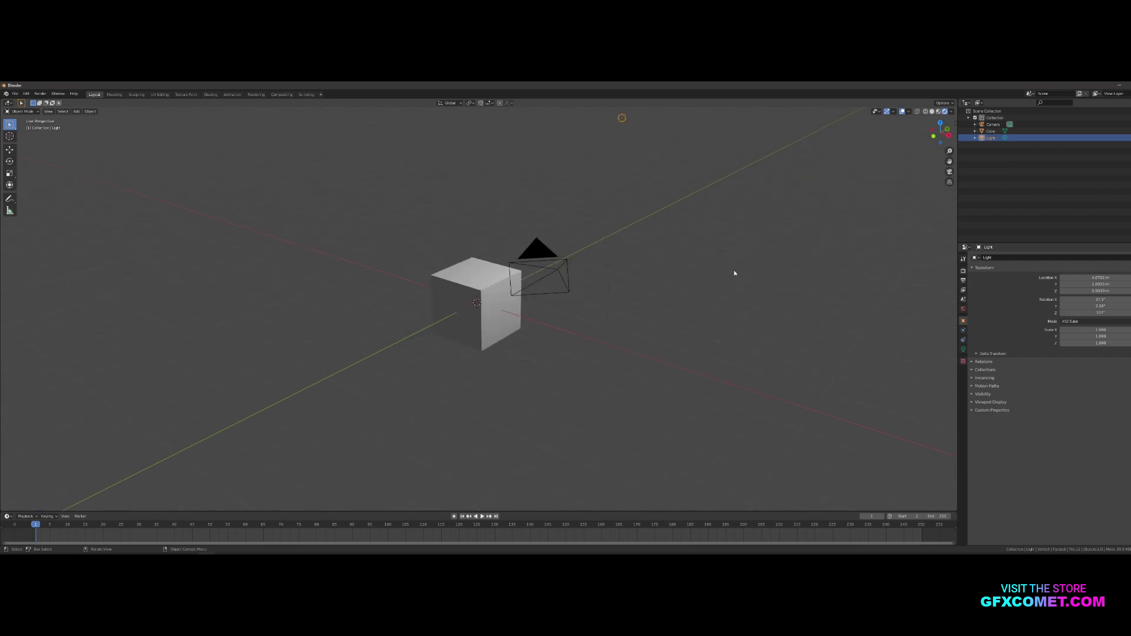
middle_click_drag(555, 278, 640, 161)
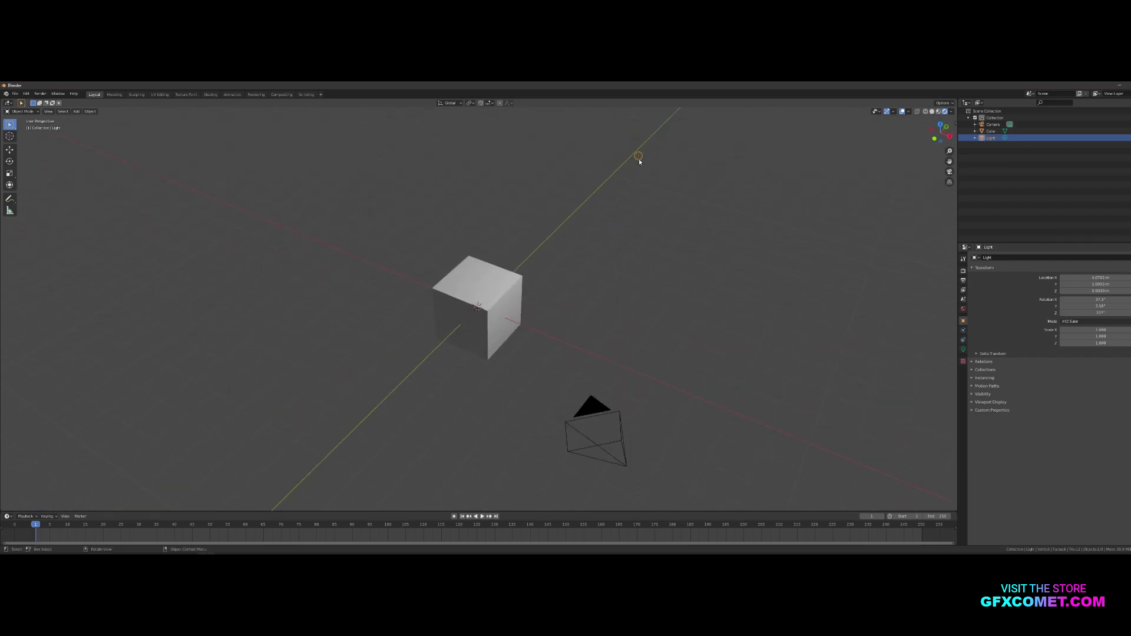
scroll(578, 304, "up", 4)
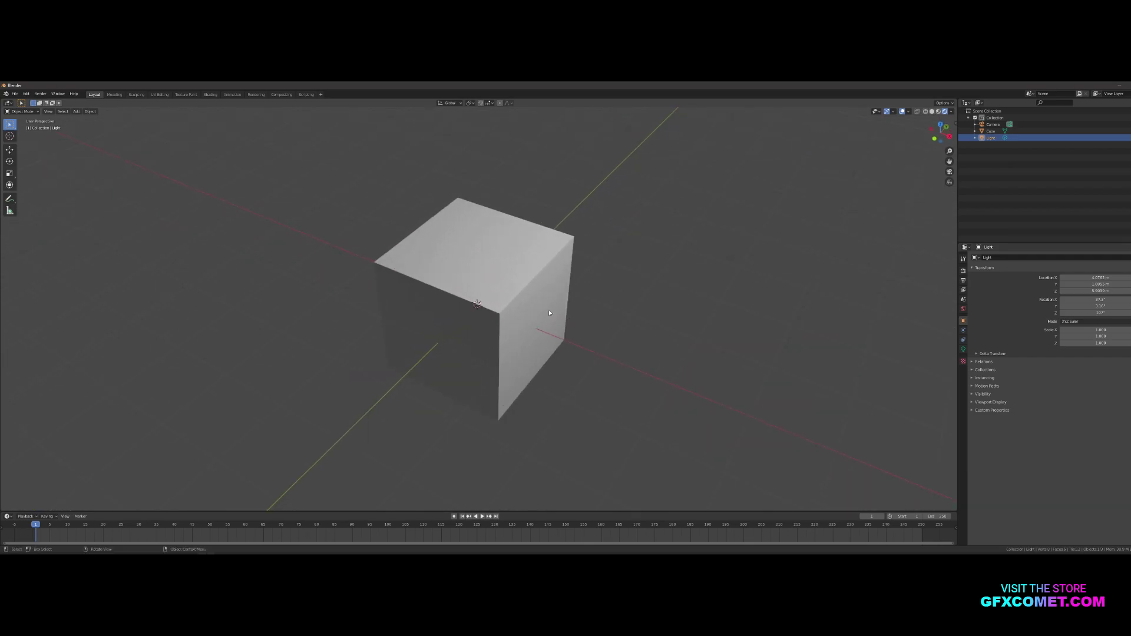
Step: Check which render engines the scene's render settings offer, keeping Eevee
left_click(964, 272)
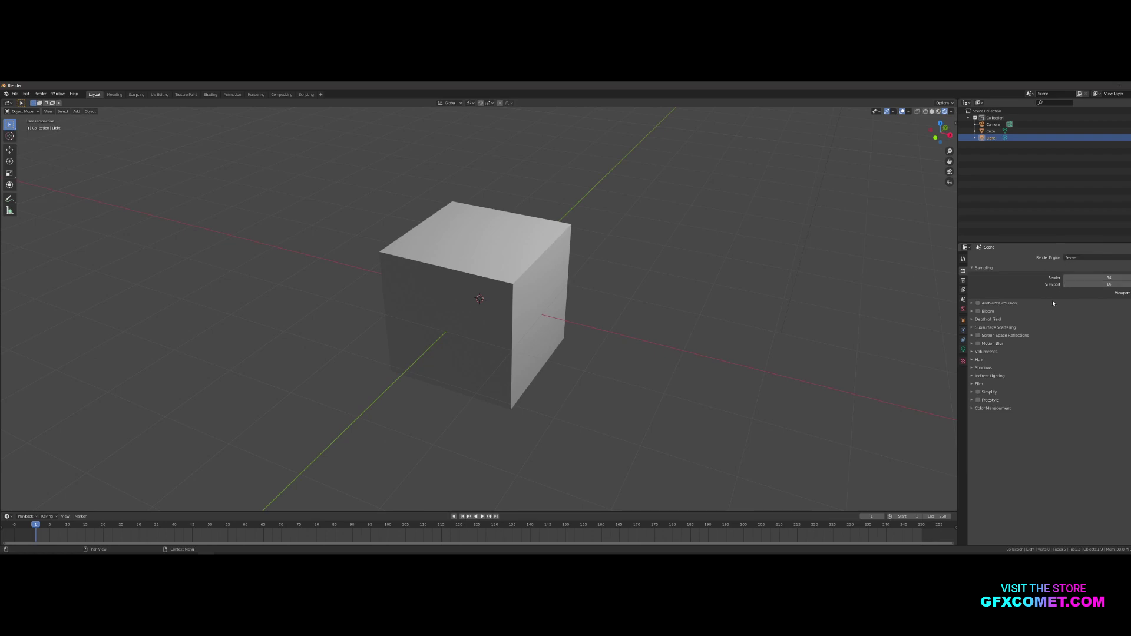
left_click(1080, 258)
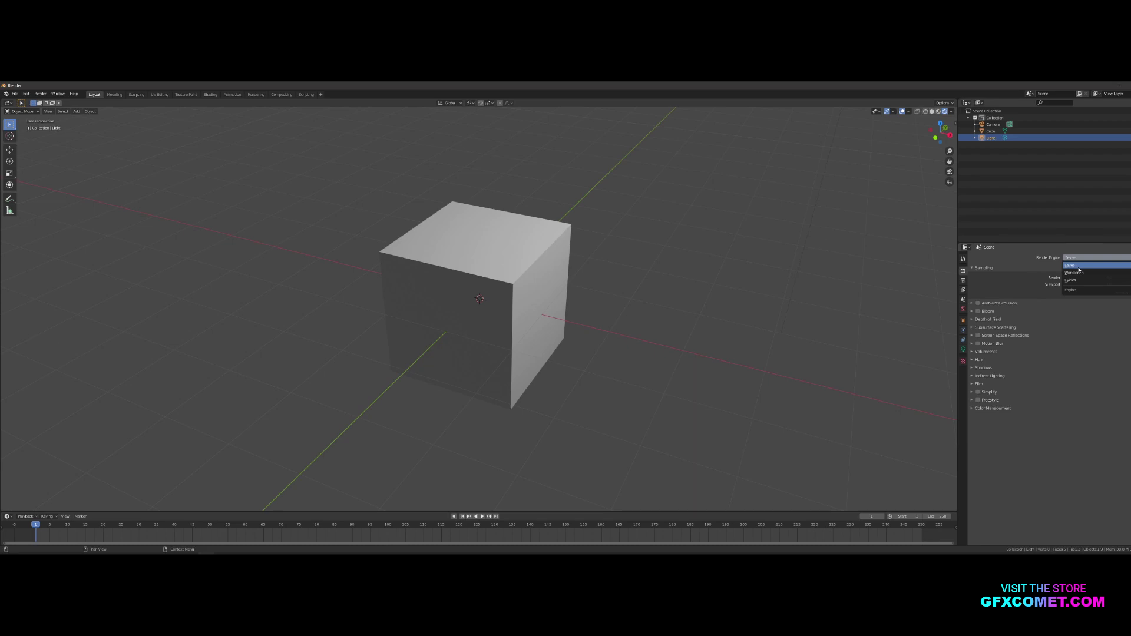
left_click(766, 289)
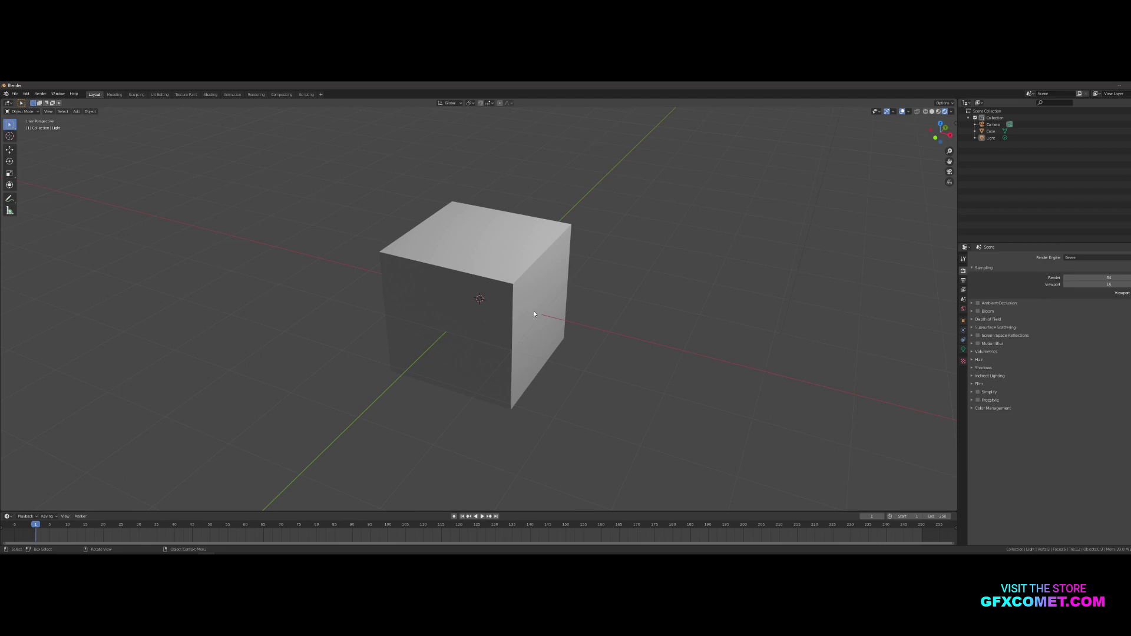
Step: Try the Cycles render engine and inspect the cube with it
scroll(533, 313, "down", 5)
middle_click_drag(523, 310, 607, 308)
scroll(607, 308, "up", 4)
left_click(1097, 260)
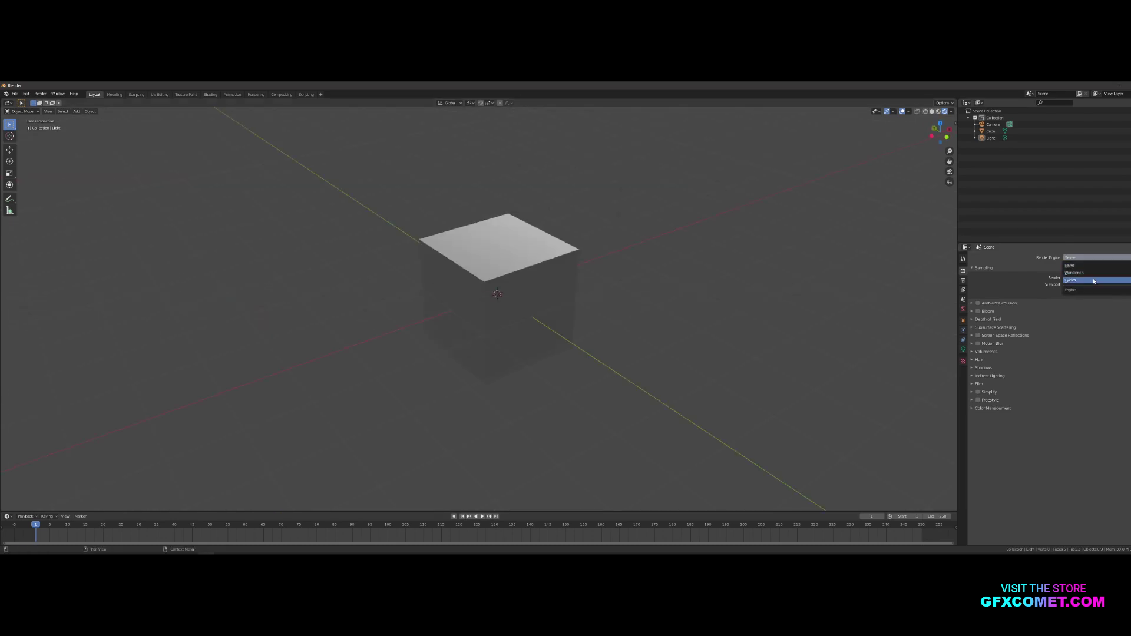
left_click(1096, 280)
scroll(558, 330, "down", 5)
middle_click_drag(559, 330, 650, 319)
scroll(613, 293, "up", 5)
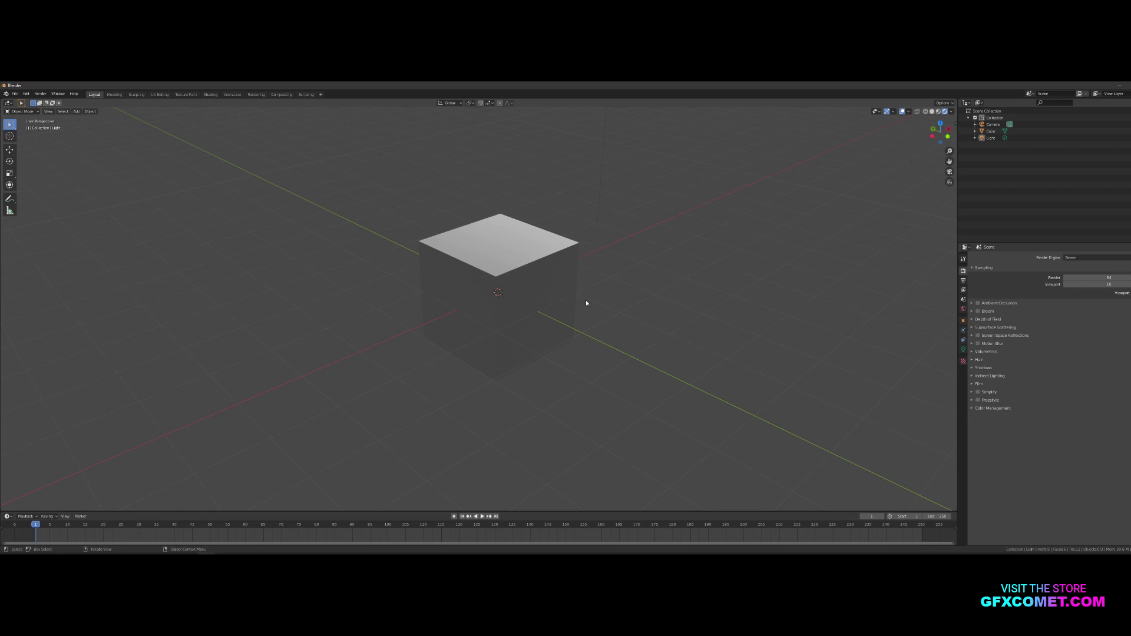
Step: Enable Ambient Occlusion, Bloom and Screen Space Reflections in the Eevee render settings
middle_click_drag(551, 295, 585, 278)
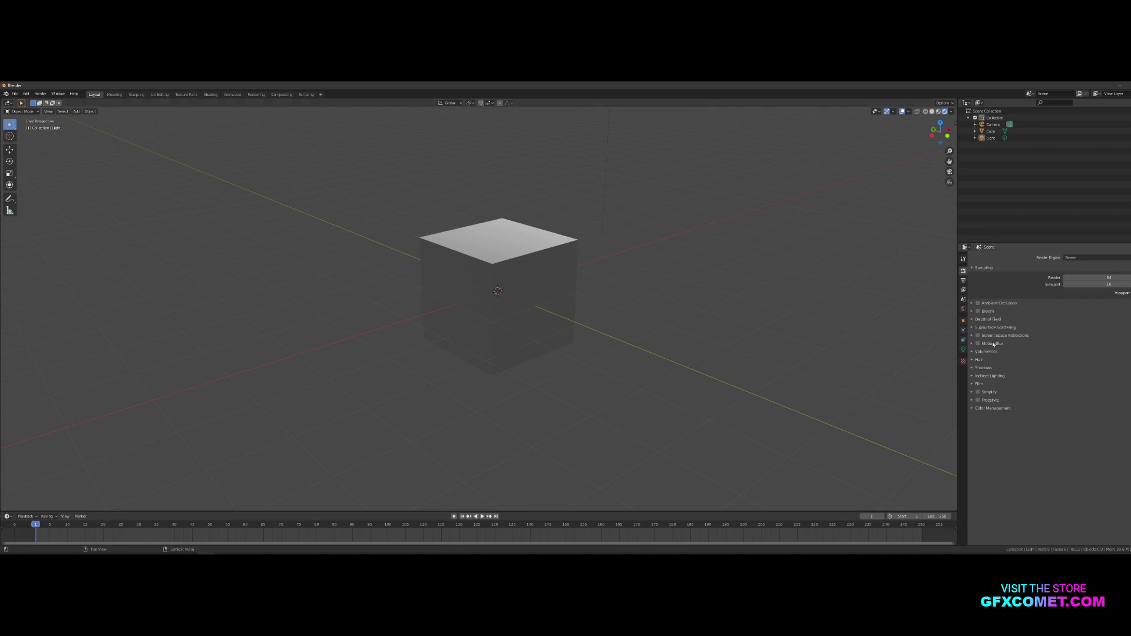
left_click_drag(978, 311, 978, 303)
middle_click_drag(618, 290, 629, 297)
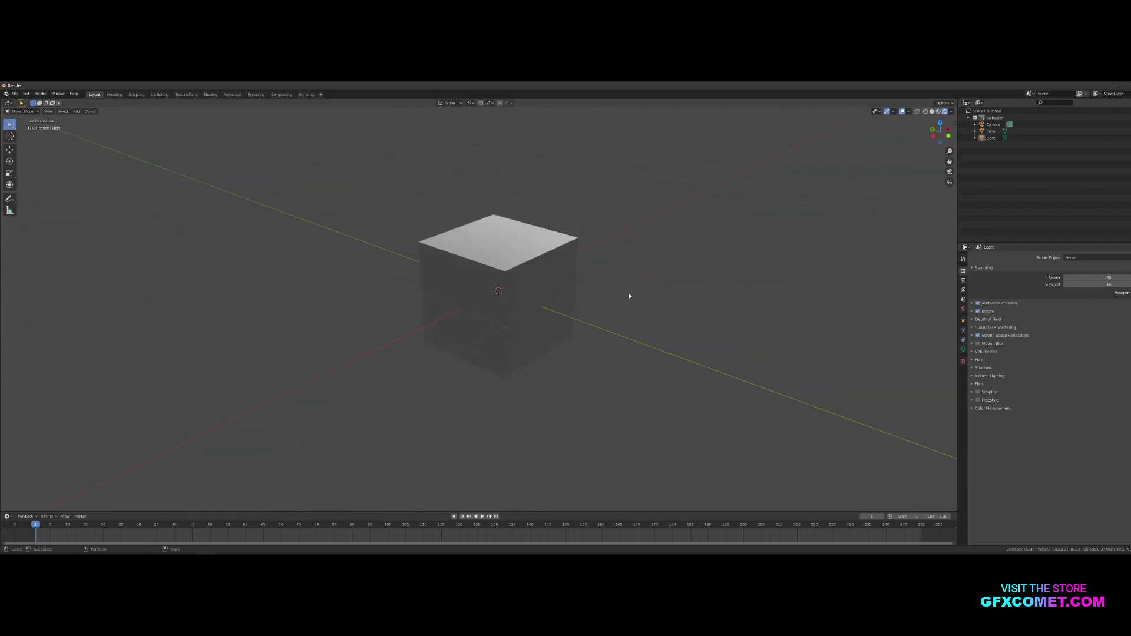
Step: Add a mesh plane and move it down along the Z axis to the cube's underside
key("shift+a")
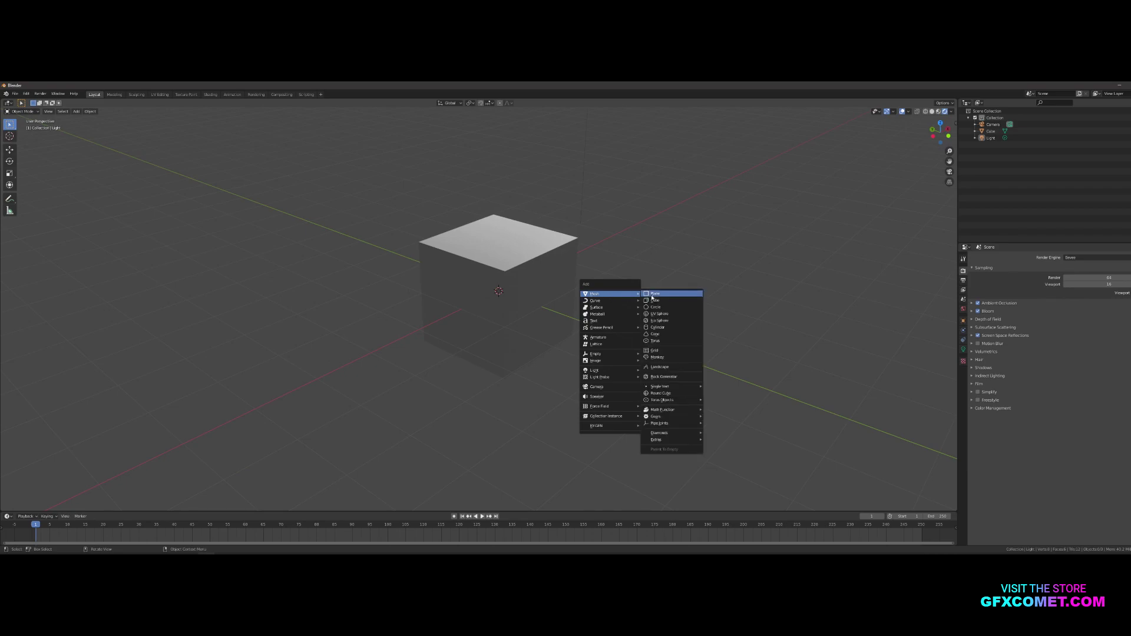
left_click(659, 294)
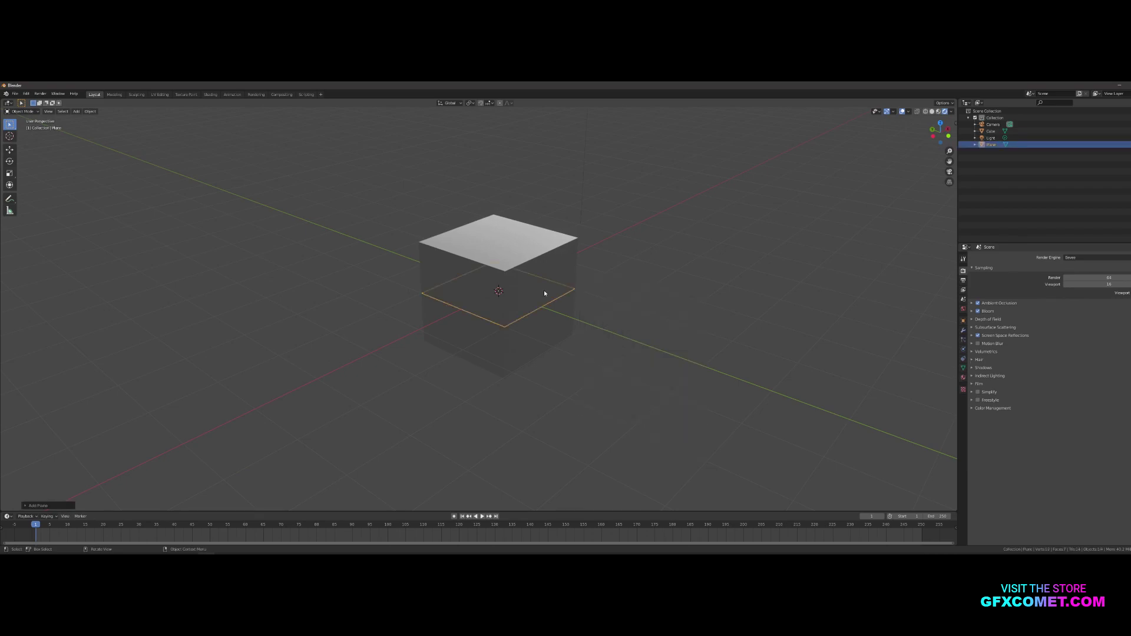
middle_click_drag(517, 311, 542, 216)
key("g")
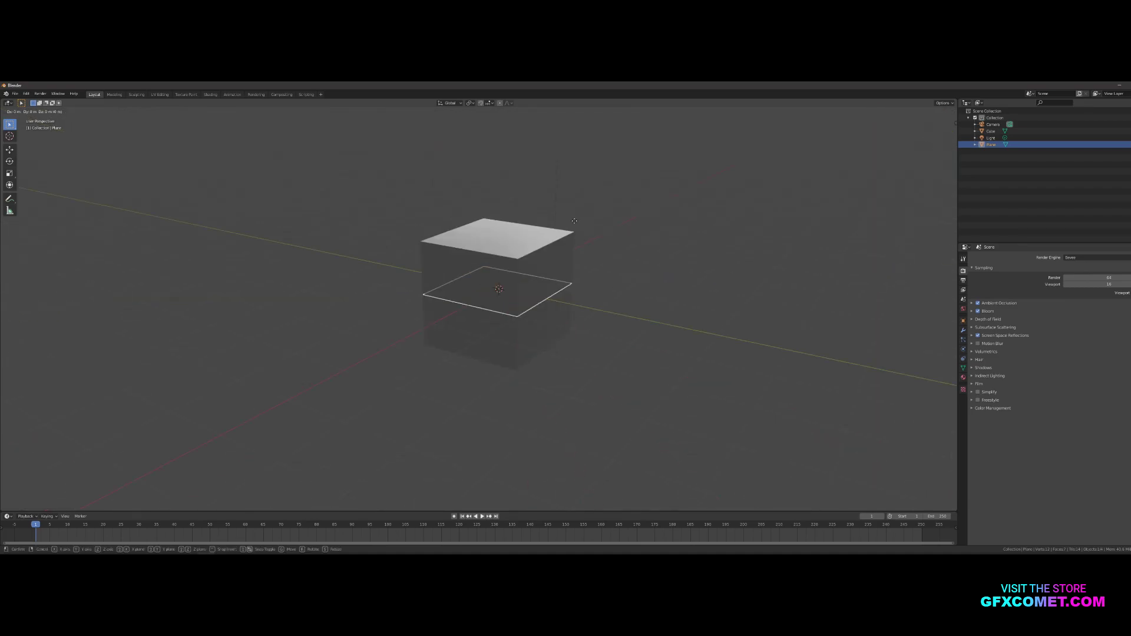
key("z")
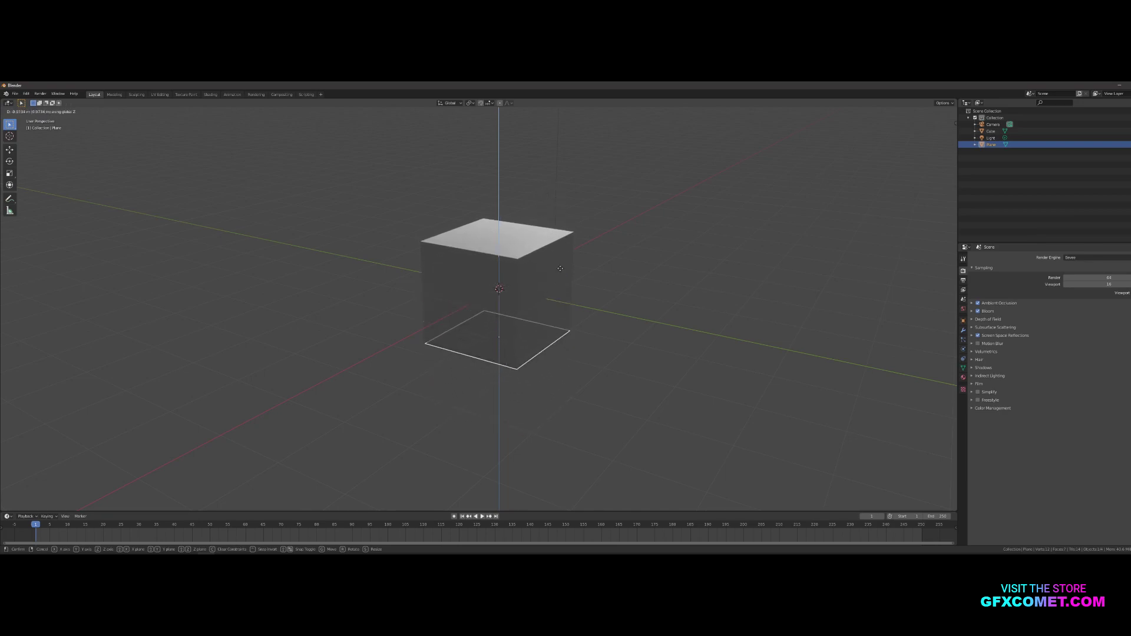
left_click(583, 268)
Step: Scale the plane up into a large floor around the cube and adjust its height along the Z axis
key("g")
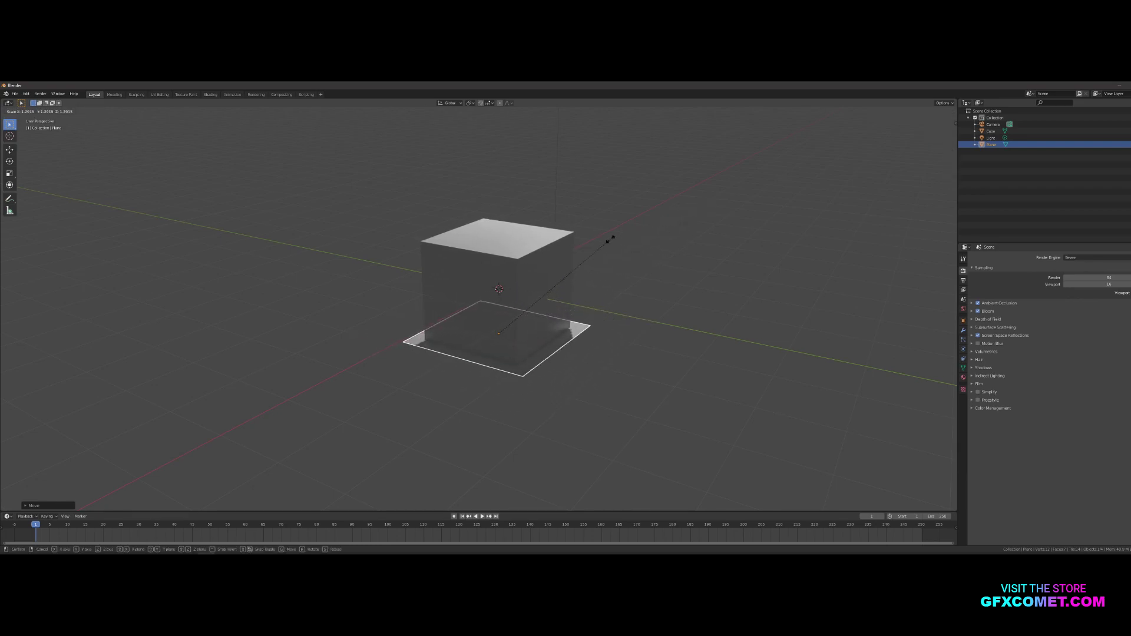
left_click(112, 457)
key("g")
key("z")
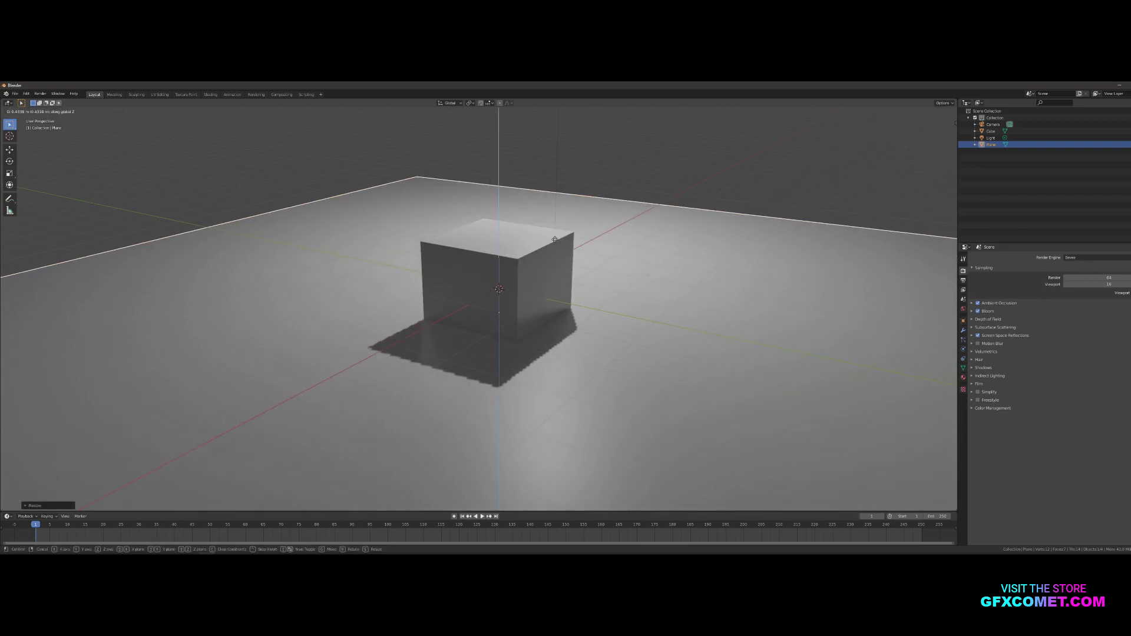
left_click(558, 240)
Step: Examine the cube's shadow and reflections on the floor plane from several angles
middle_click_drag(558, 243, 584, 294)
scroll(548, 283, "down", 3)
middle_click_drag(512, 288, 593, 268)
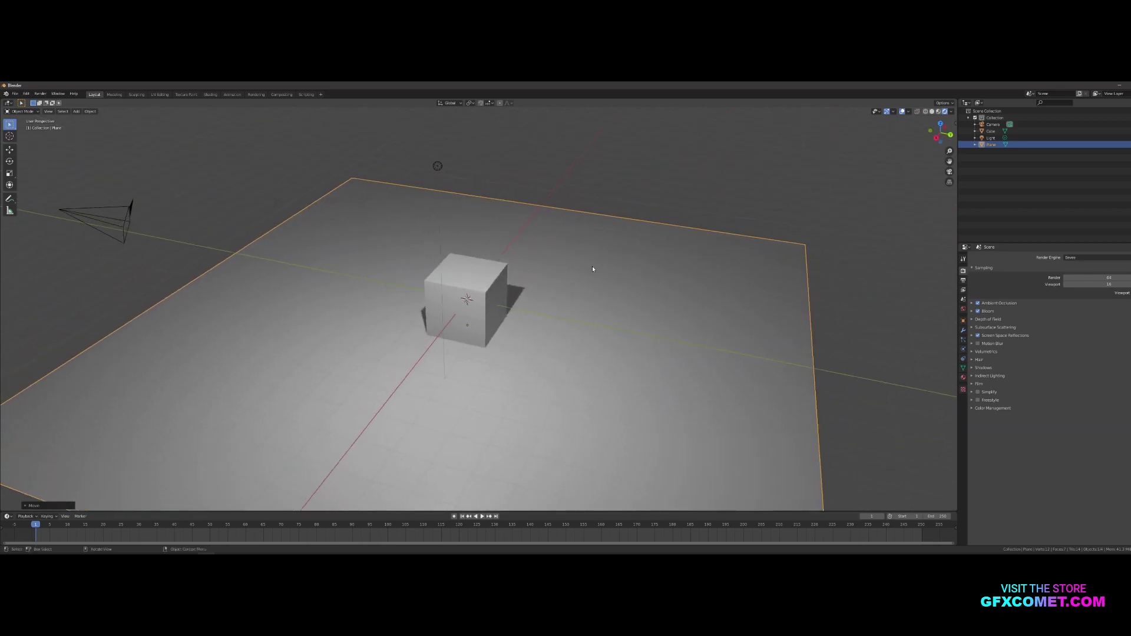
scroll(503, 291, "up", 4)
middle_click_drag(500, 290, 295, 288)
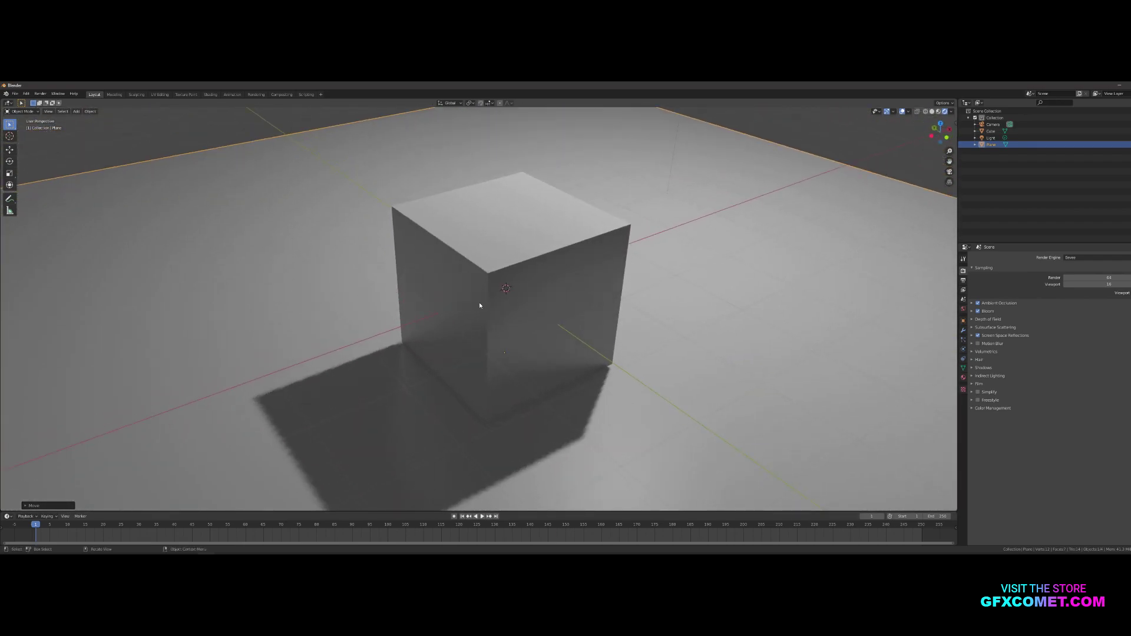
middle_click_drag(480, 308, 763, 279)
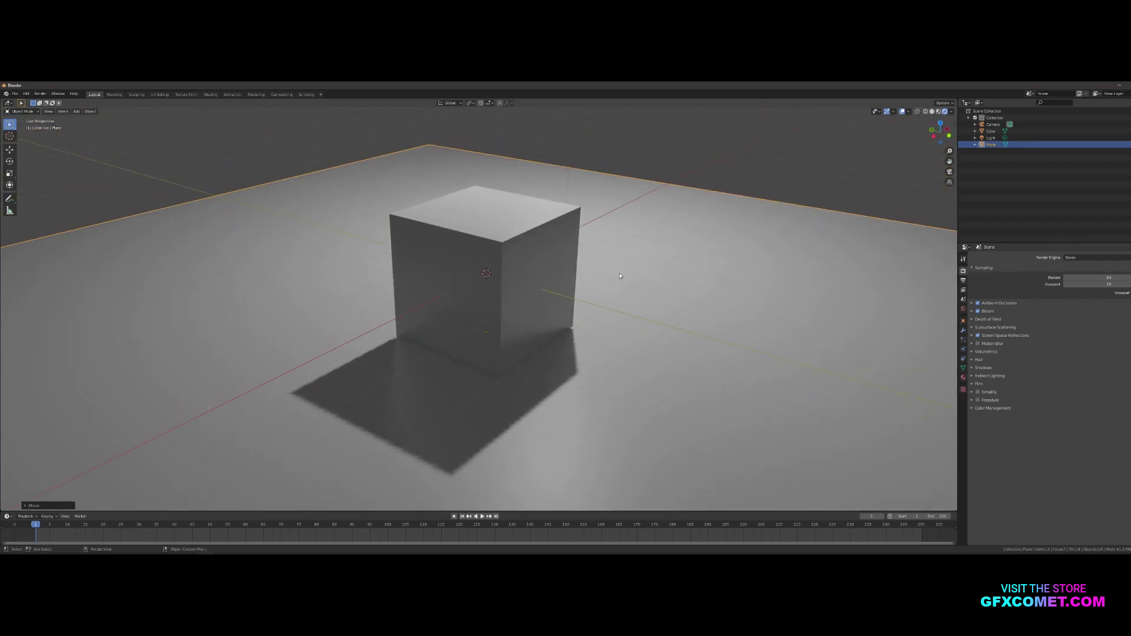
Step: Adjust the Ambient Occlusion distance in the Eevee settings and set its factor to 1.3
middle_click_drag(871, 273, 876, 285)
middle_click_drag(801, 284, 778, 275, "shift")
left_click(971, 303)
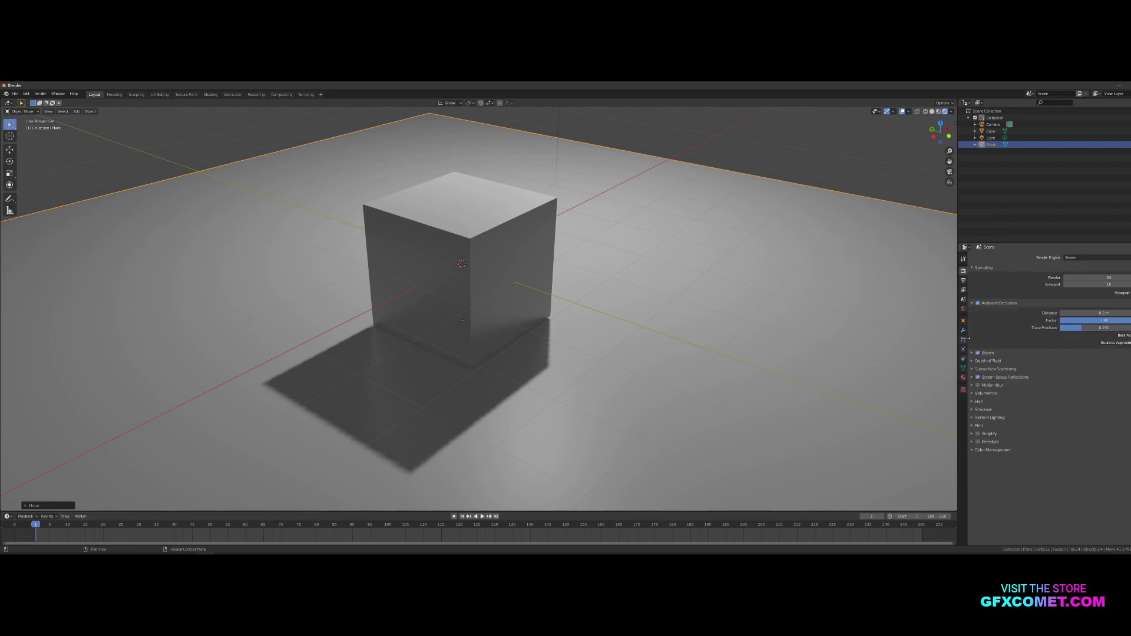
left_click_drag(1101, 314, 996, 313)
left_click(1101, 321)
type("1.3")
key("Return")
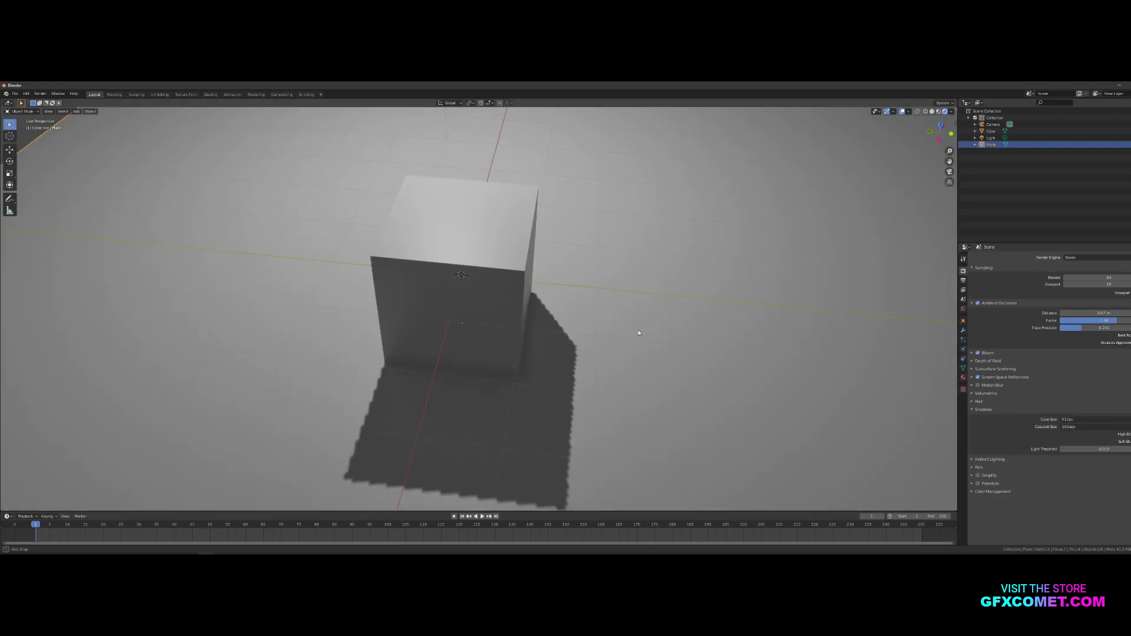
middle_click_drag(637, 331, 727, 337)
Step: Change the base color of the cube's material to blue
left_click(513, 298)
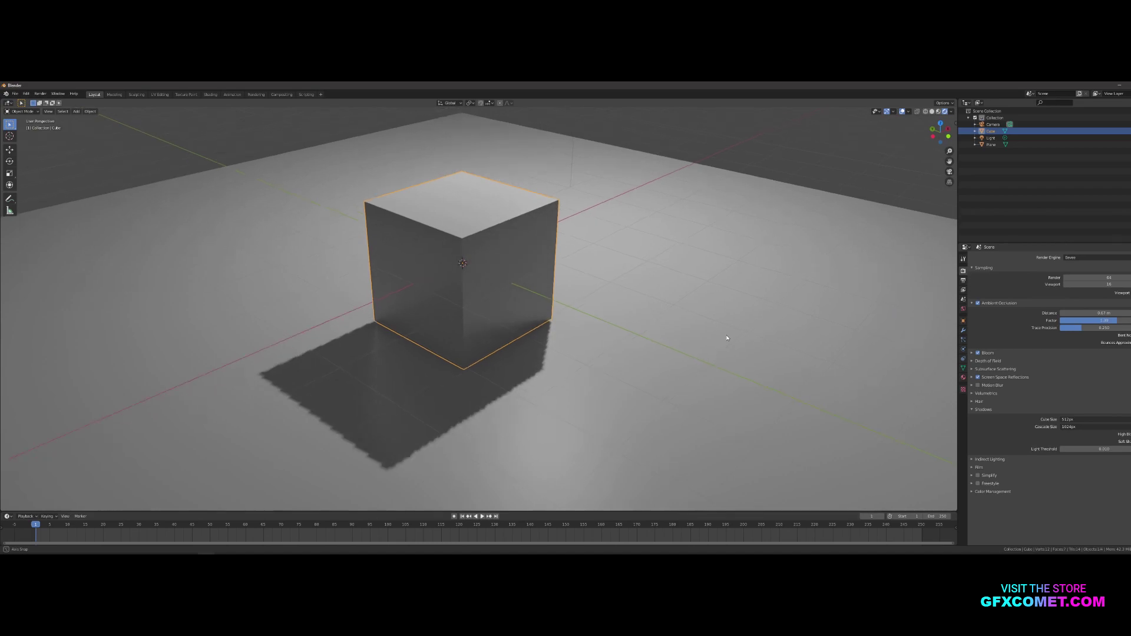
left_click(963, 378)
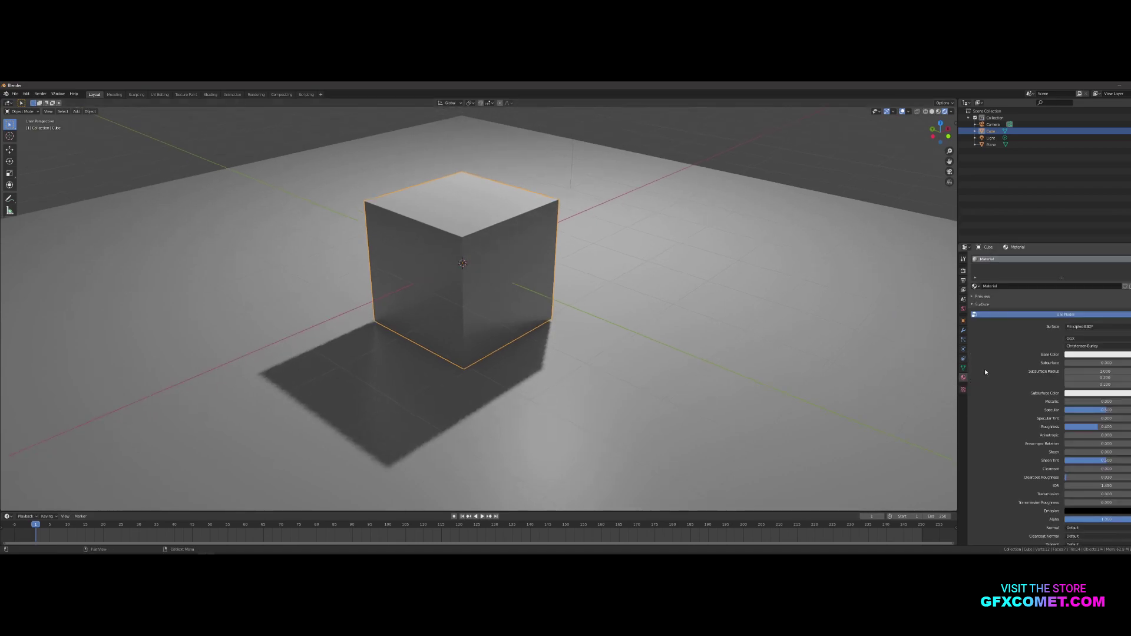
left_click(1092, 357)
left_click(1119, 266)
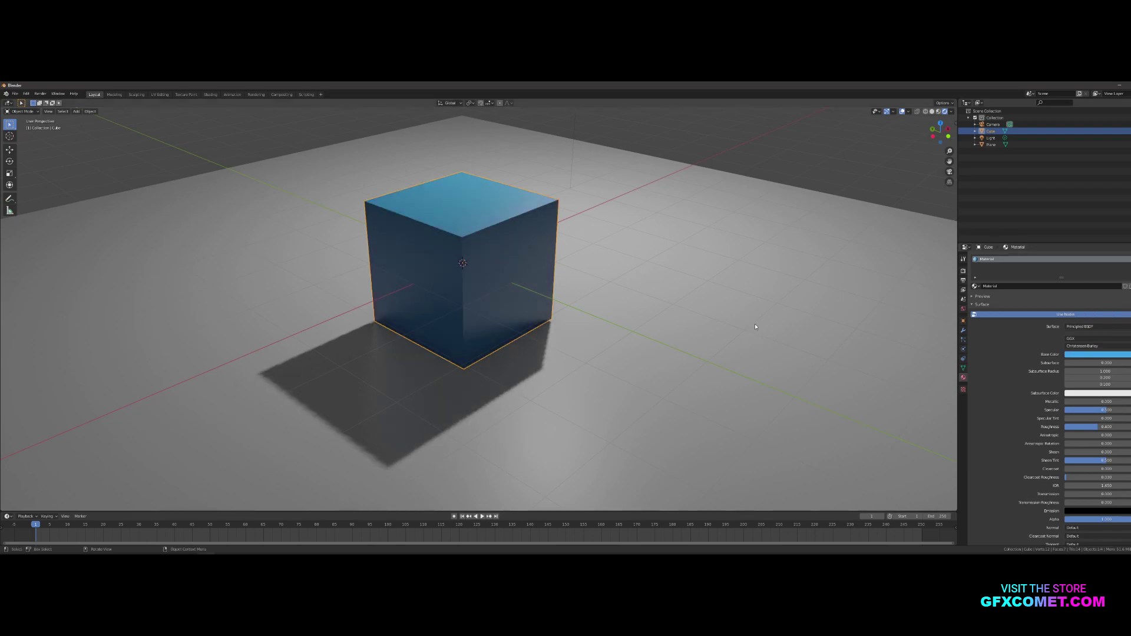
Step: Give the floor plane a new light blue material with high metallic and specular values and low roughness
left_click(755, 327)
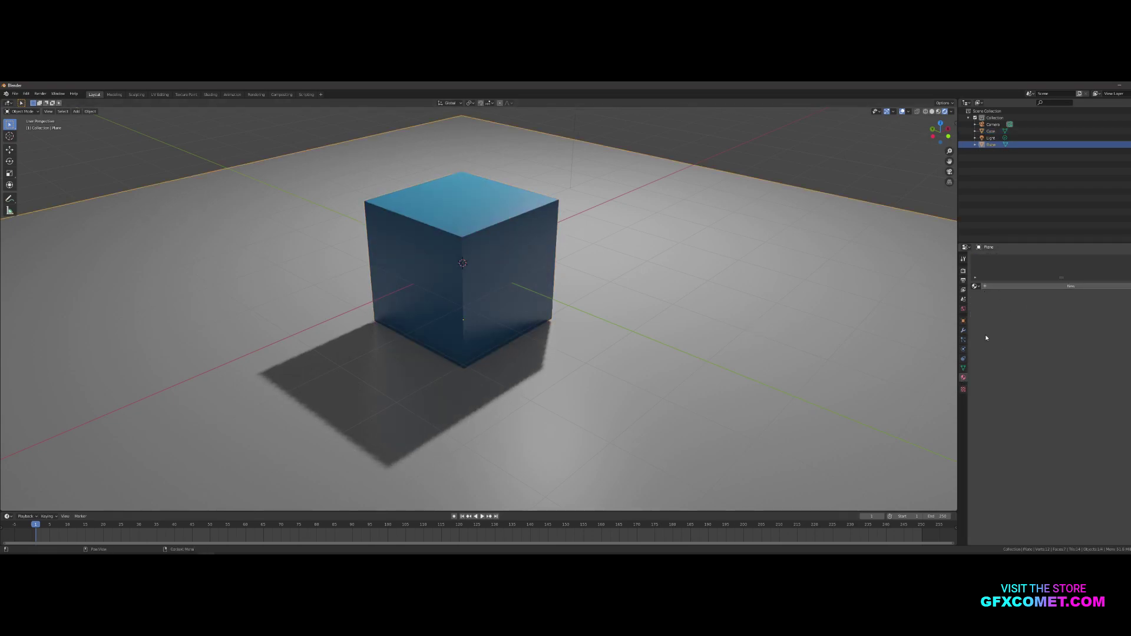
left_click(1055, 286)
left_click(1110, 356)
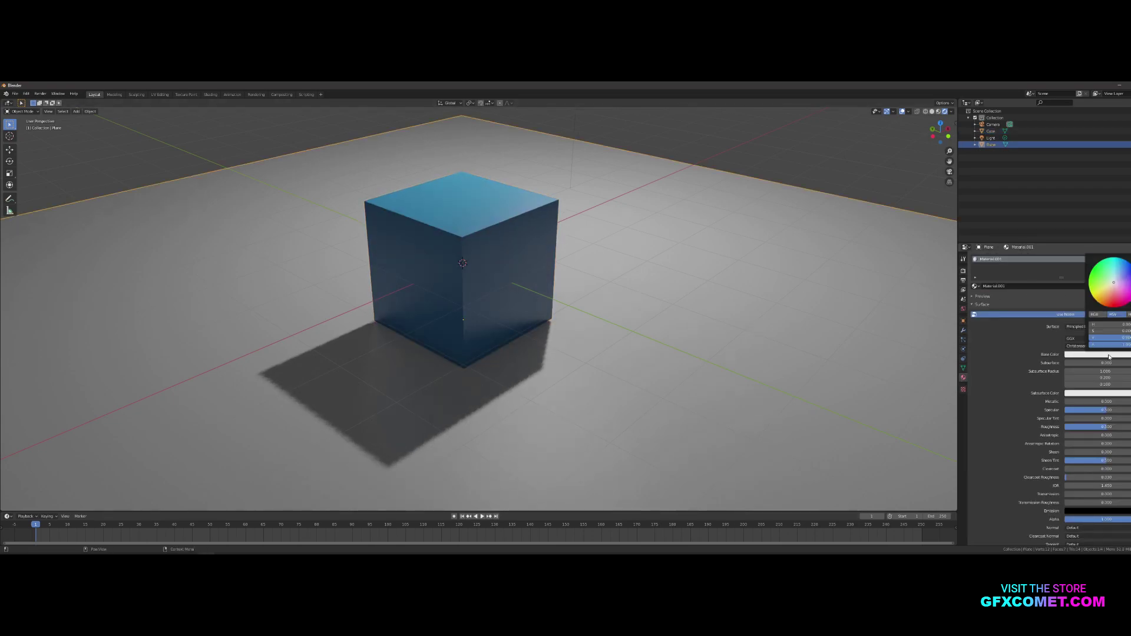
left_click(1119, 287)
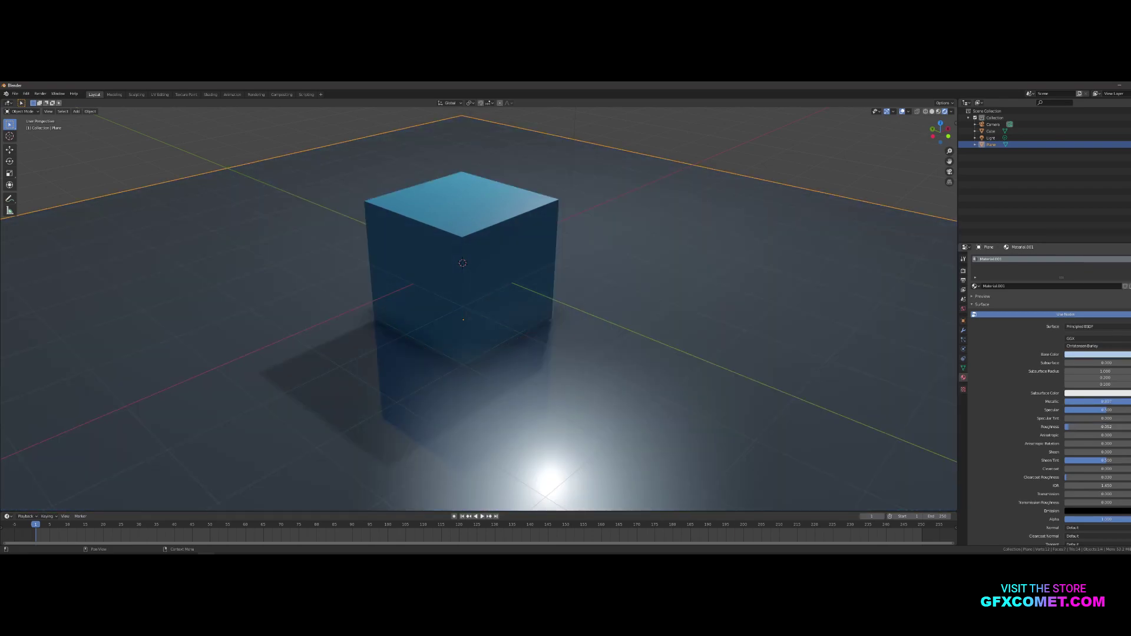
left_click_drag(1082, 426, 1119, 409)
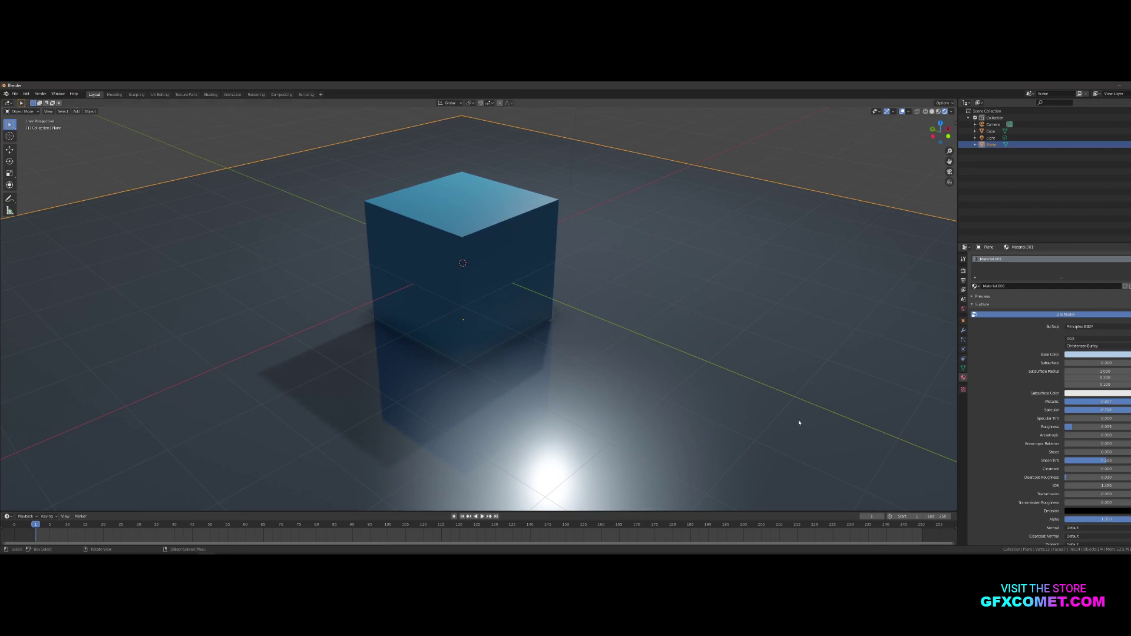
Step: Raise the metallic and specular values of the cube's blue material and lower its roughness for a shinier surface
left_click(553, 311)
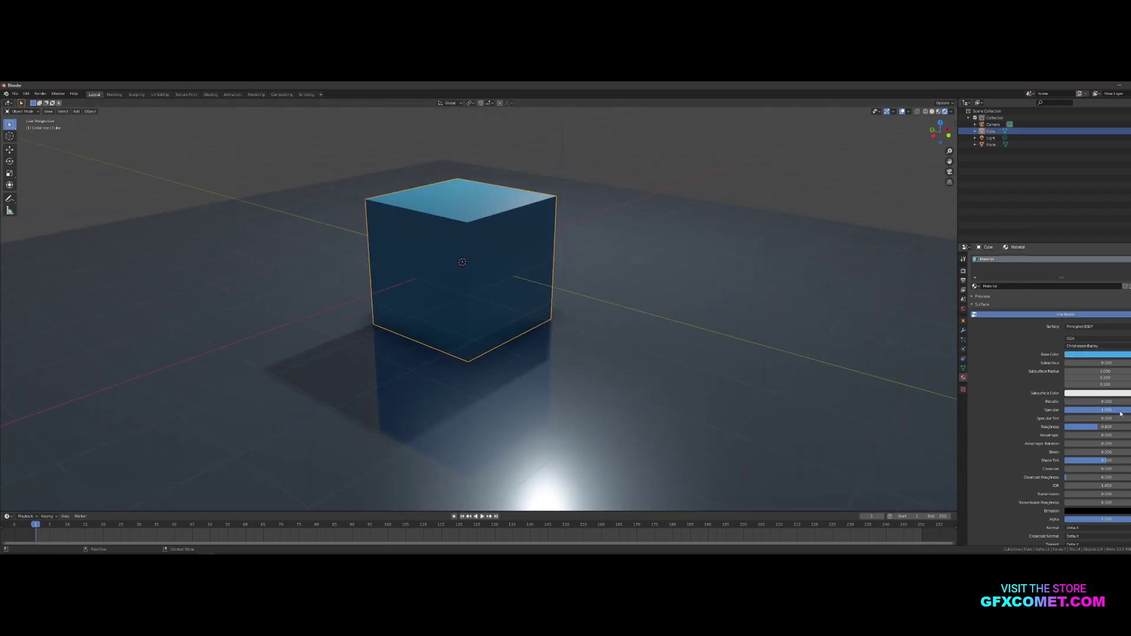
mouse_move(1121, 412)
left_mouse_down()
mouse_move(1093, 411)
mouse_move(1130, 403)
mouse_move(1057, 429)
mouse_move(1120, 426)
mouse_move(1078, 427)
mouse_move(1088, 427)
left_mouse_up()
middle_click_drag(804, 392, 566, 361)
scroll(572, 371, "up", 4)
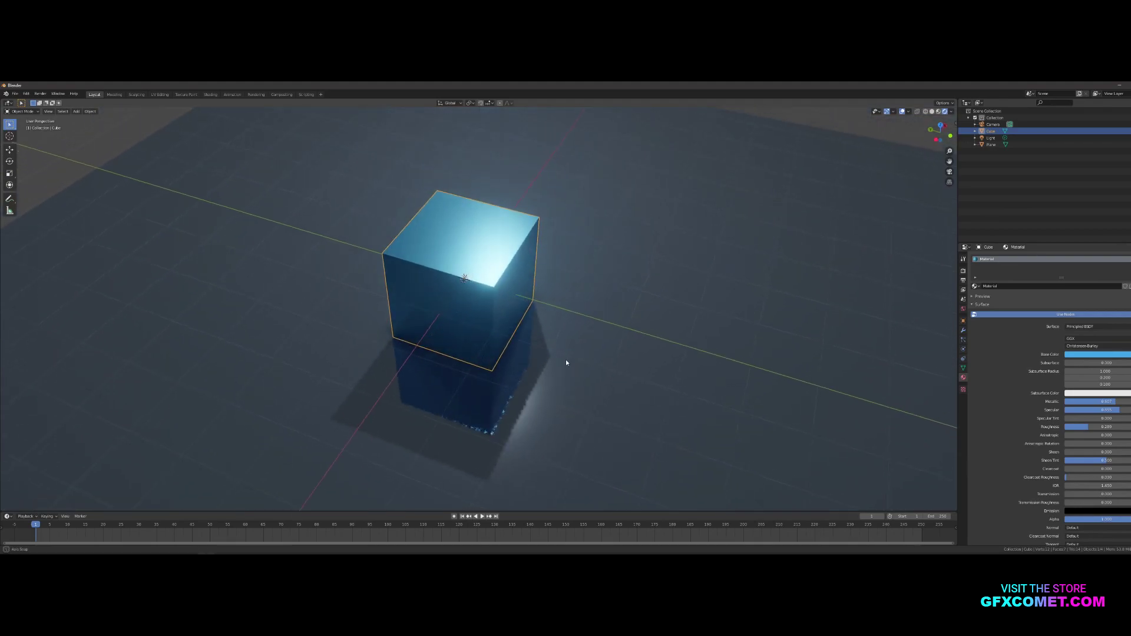
Step: Switch the render engine to Cycles and examine the cube's reflections on the floor from several angles
left_click(964, 270)
left_click(1113, 258)
left_click(1102, 281)
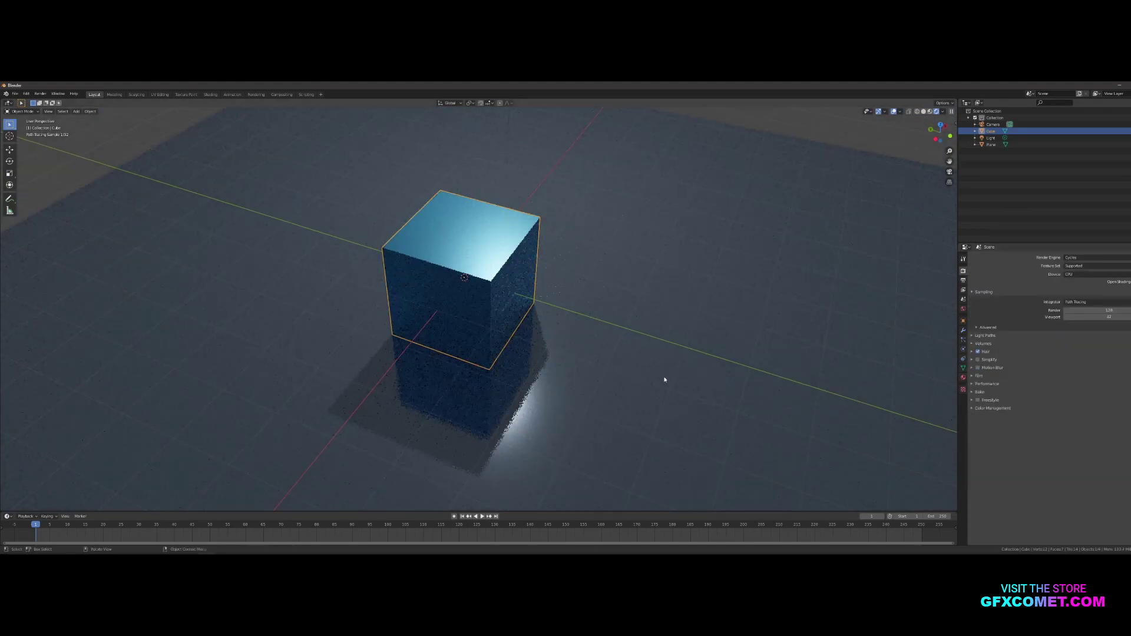
middle_click_drag(610, 372, 677, 377)
middle_click_drag(738, 350, 666, 373)
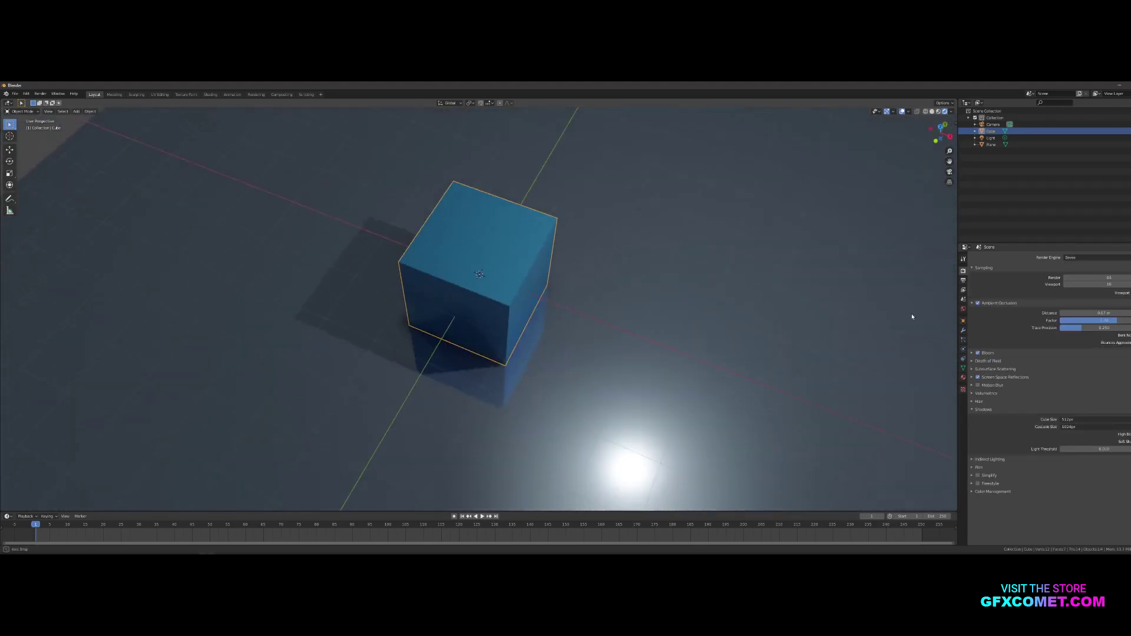
middle_click_drag(914, 316, 667, 290)
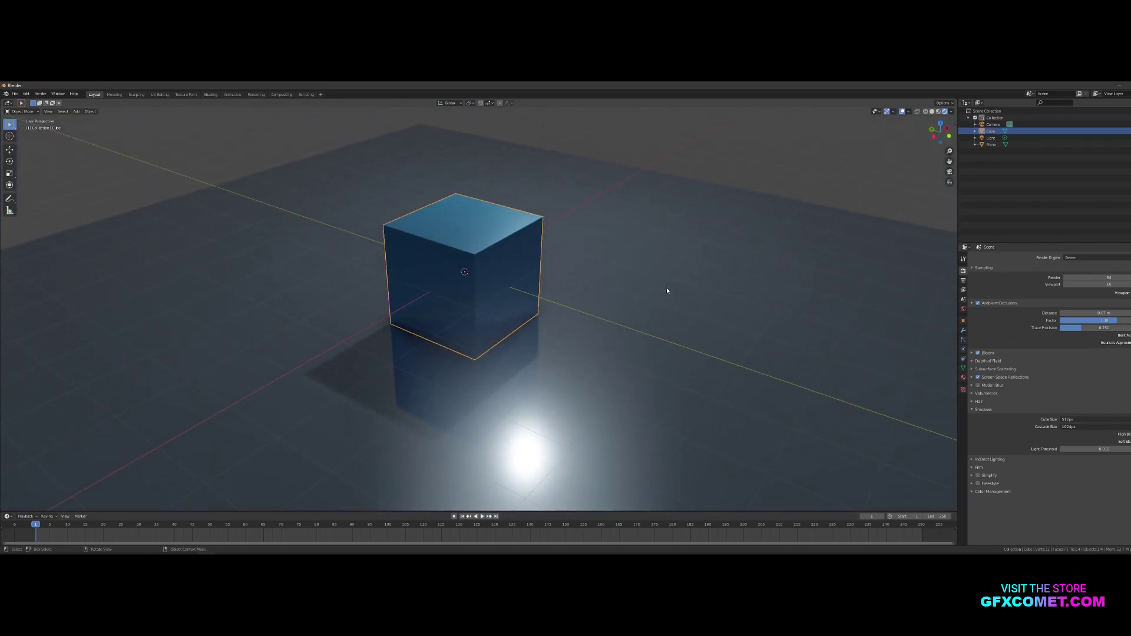